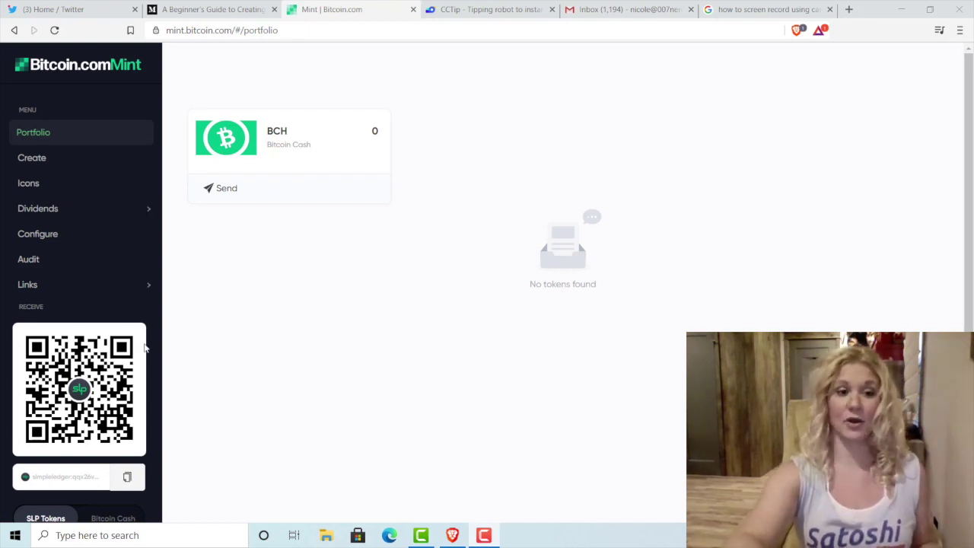
- Display the Bitcoin Cash receiving QR code, fund it to 0.00042016 BCH, and skim the Medium guide
scroll(151, 313, "down", 1)
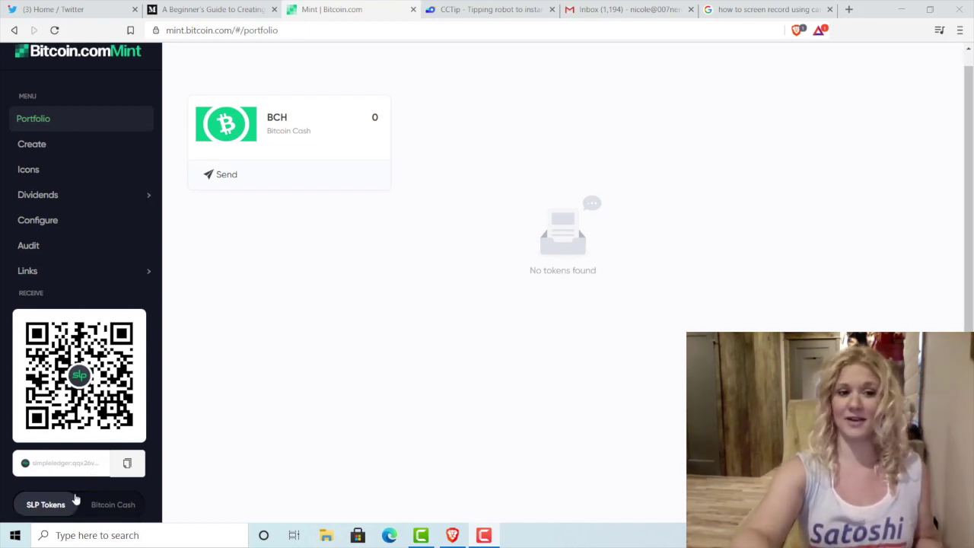
left_click(124, 507)
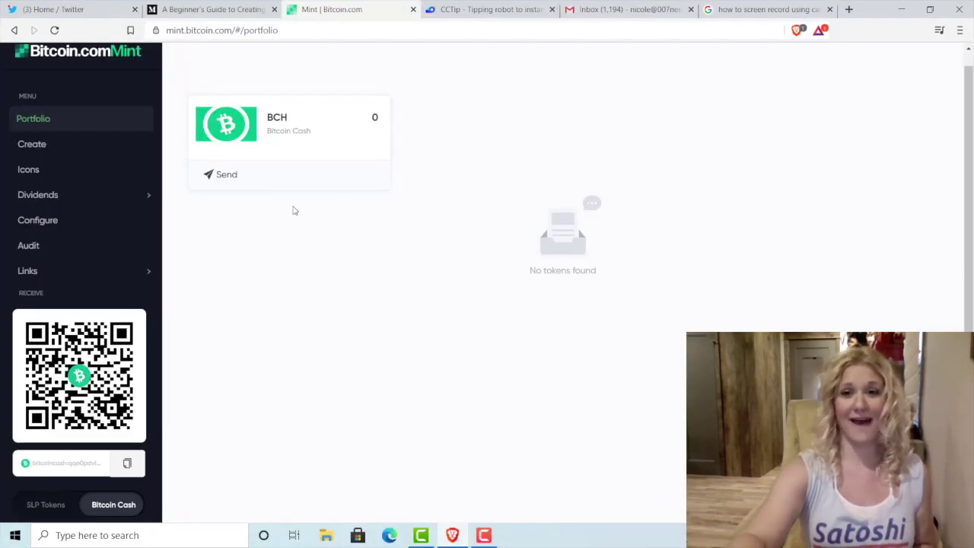
left_click(249, 9)
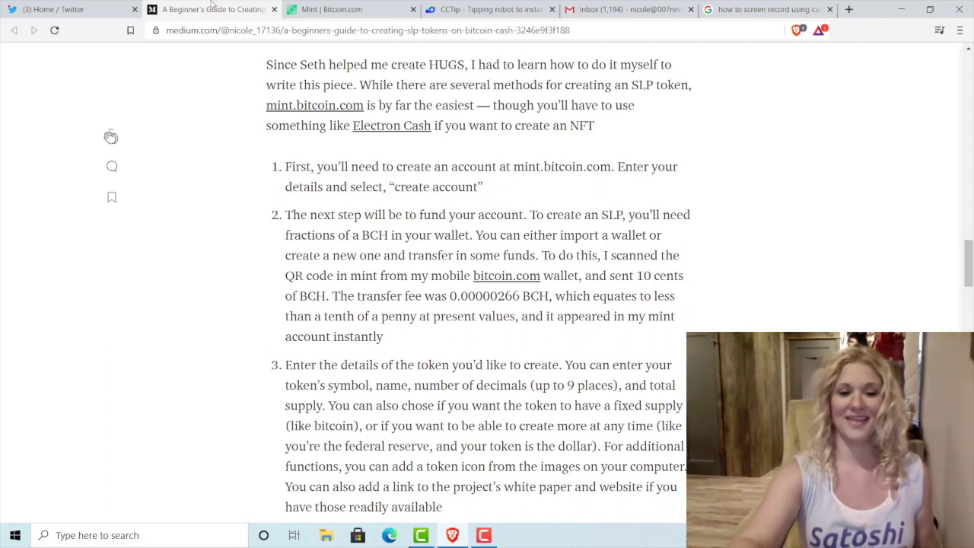
left_click(344, 10)
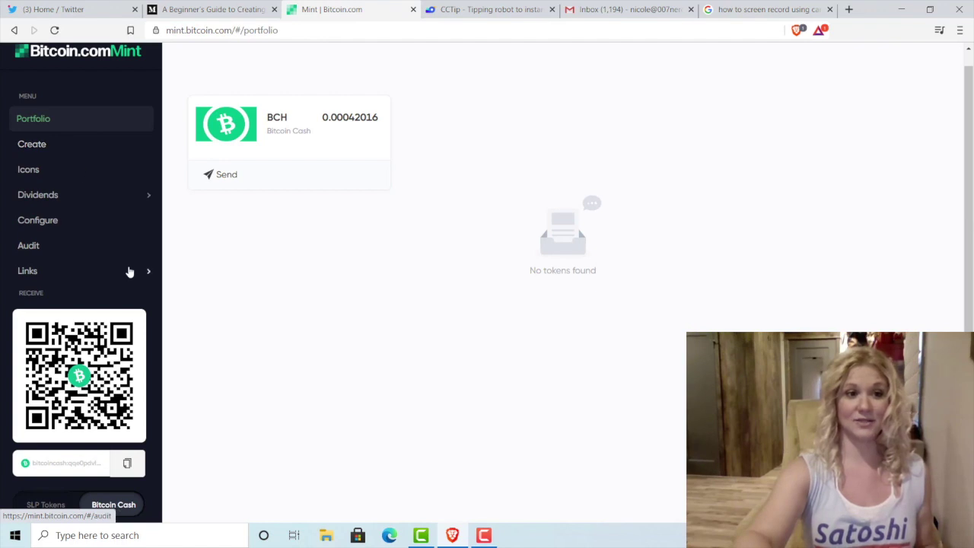
mouse_move(93, 193)
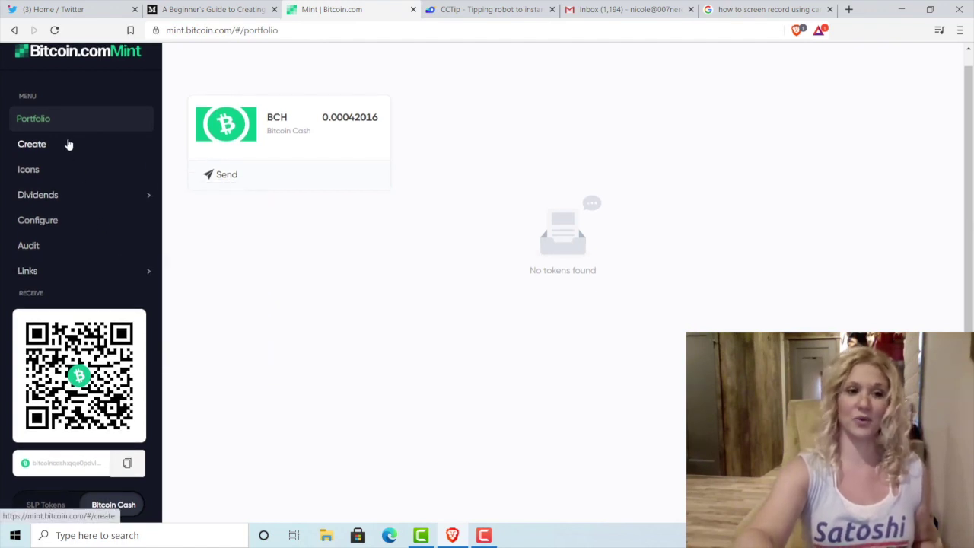
- In a new Create Token form, enter symbol HOURS, name hours, 8 decimals and quantity 10000000
left_click(43, 146)
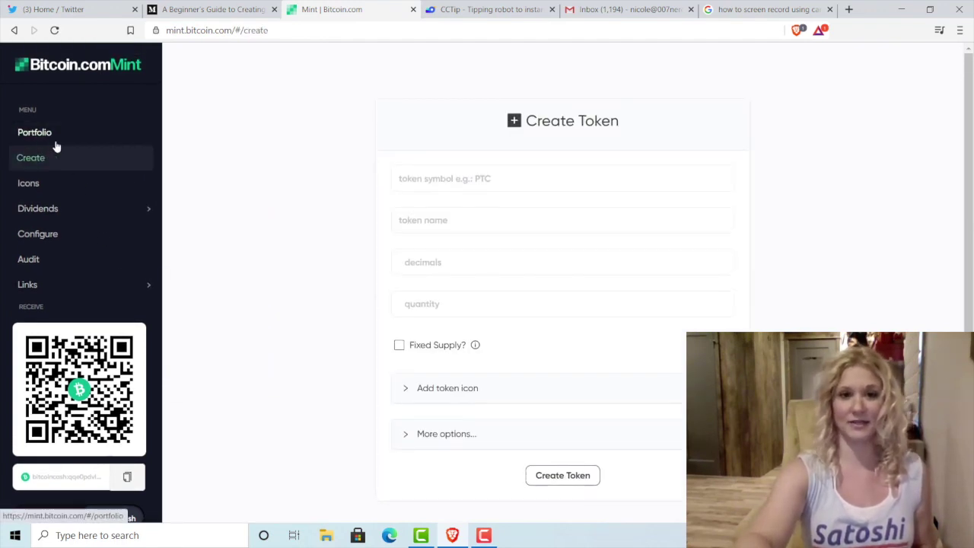
left_click(512, 182)
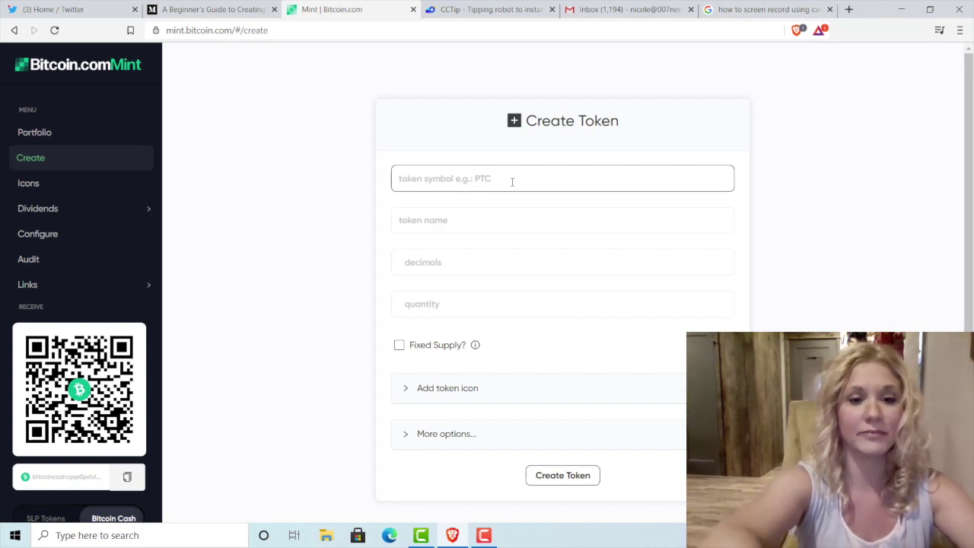
type("HOURS")
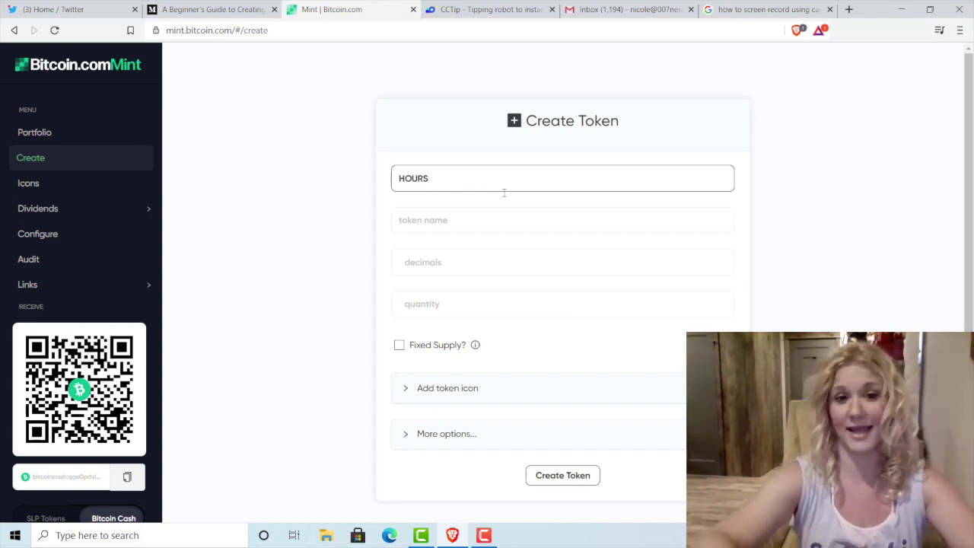
left_click(460, 221)
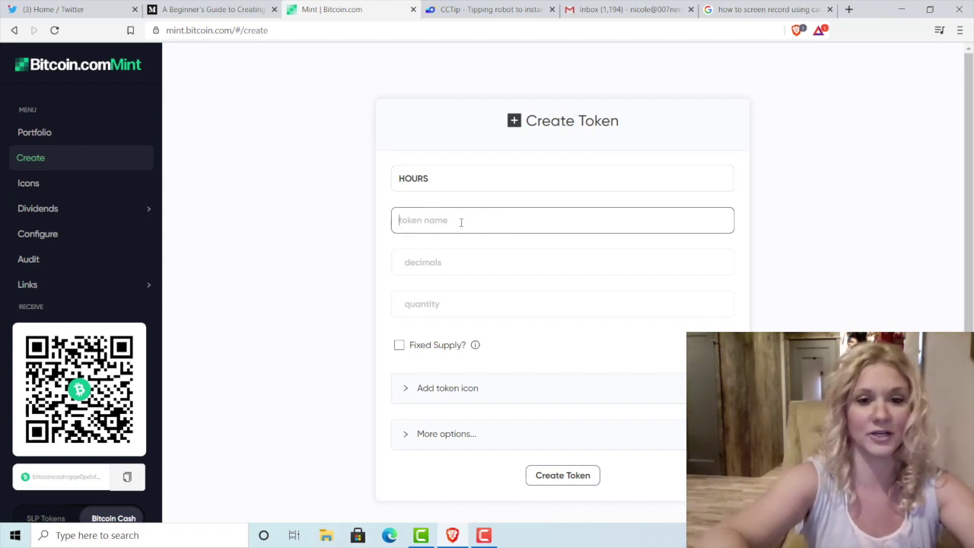
type("hours")
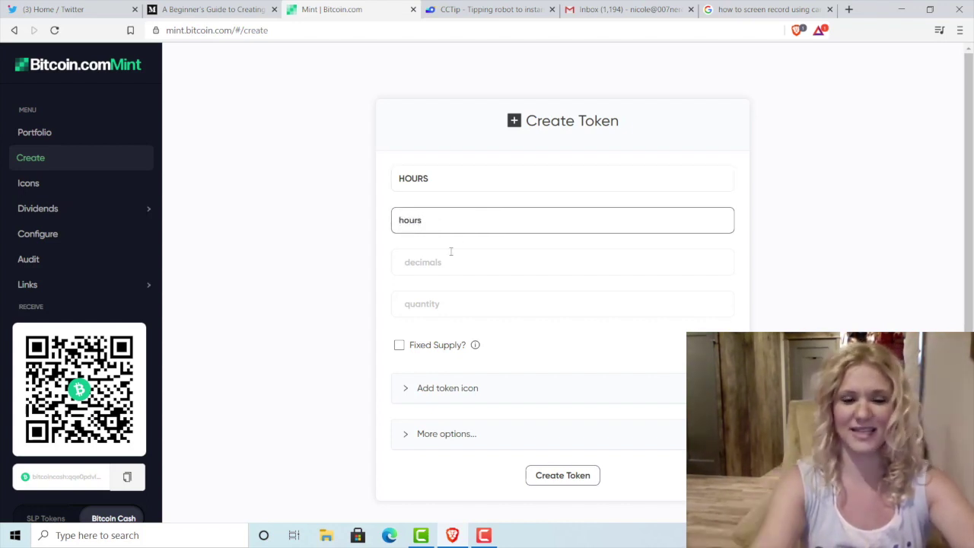
left_click(448, 260)
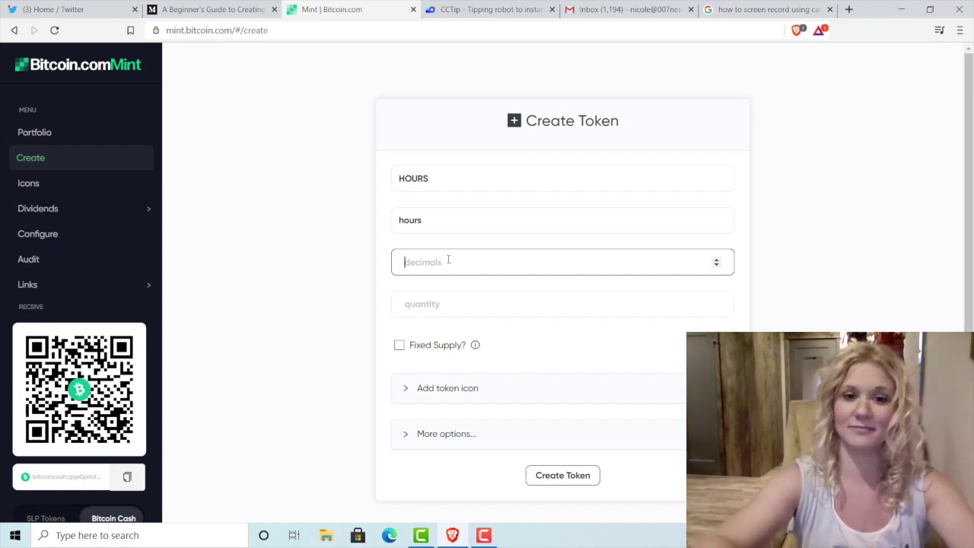
type("8")
left_click(439, 303)
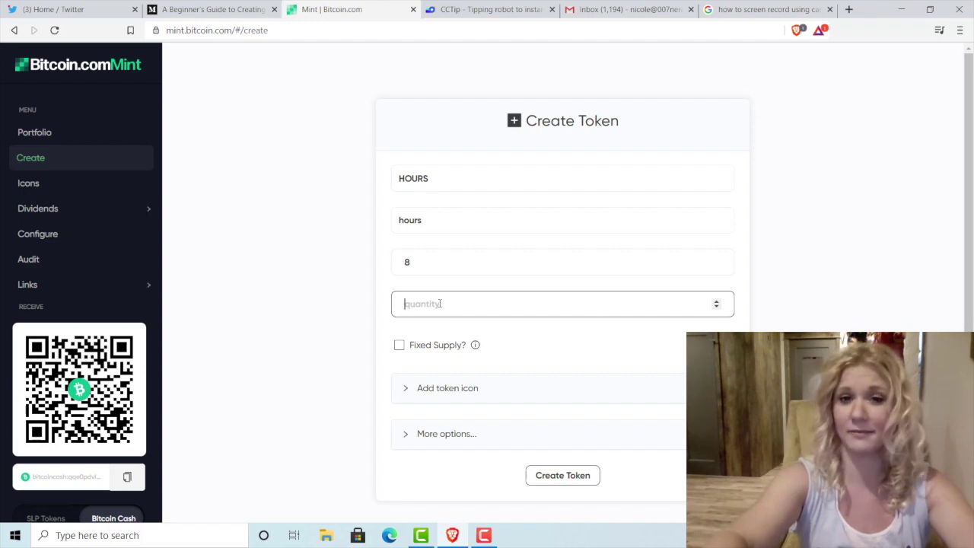
type("100")
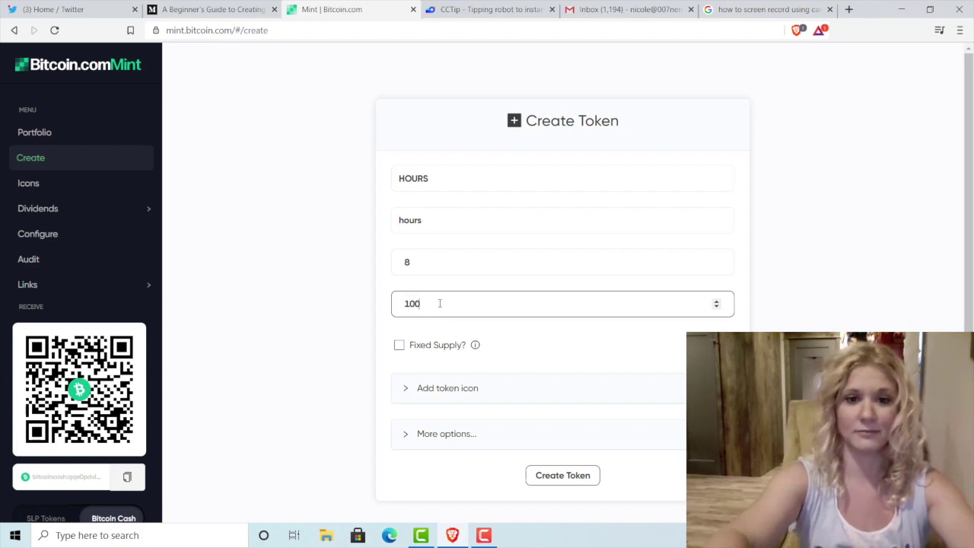
type("00000")
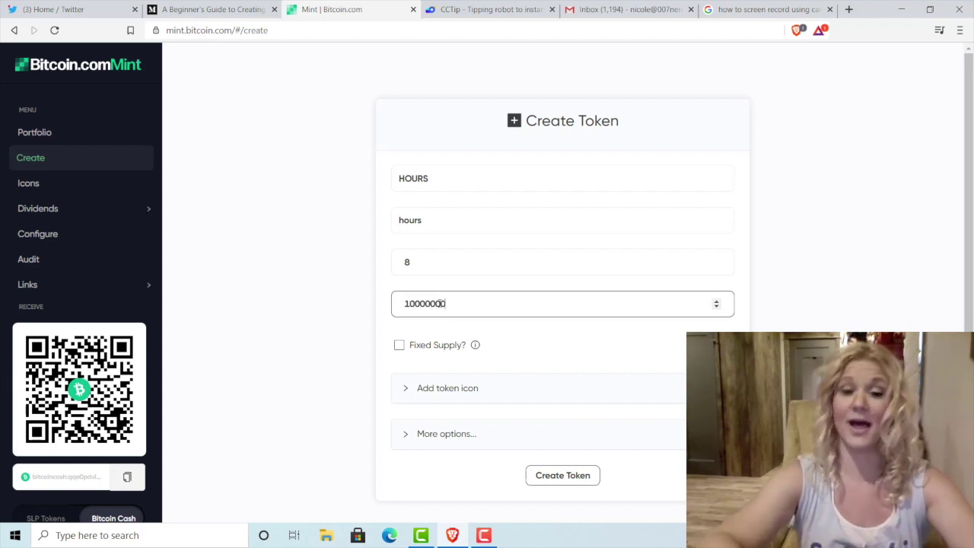
left_click_drag(417, 356, 513, 364)
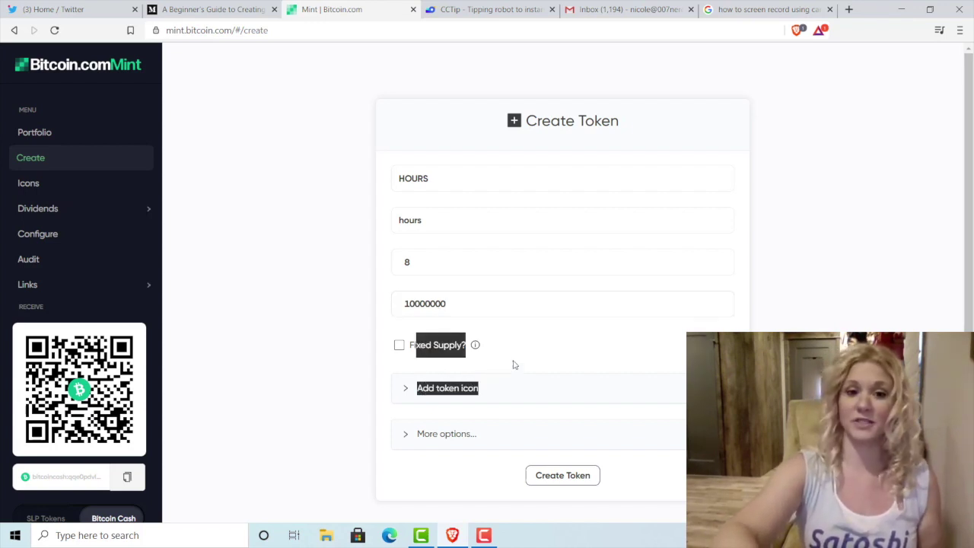
- Expand the token icon and More options sections, then submit HOURS, accepting creation without an icon
left_click(407, 389)
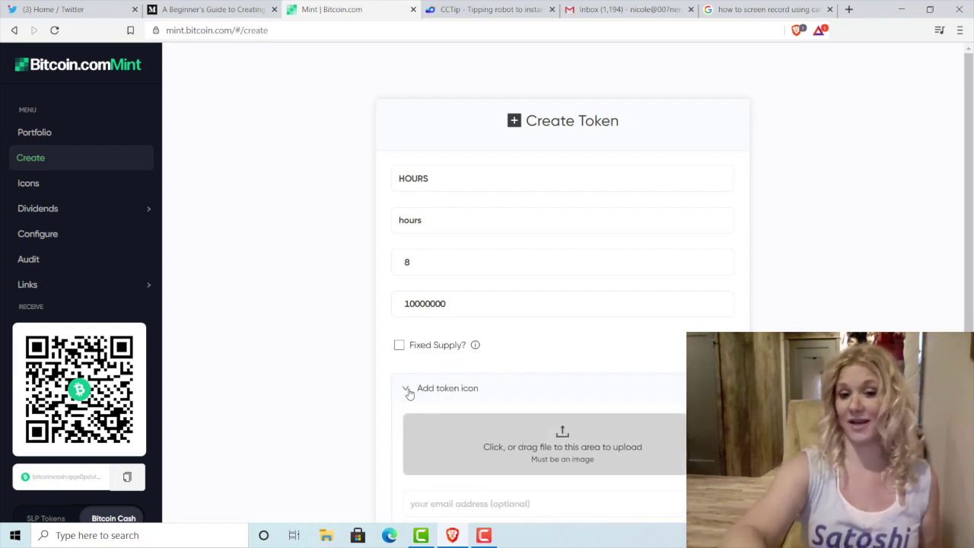
scroll(517, 408, "down", 1)
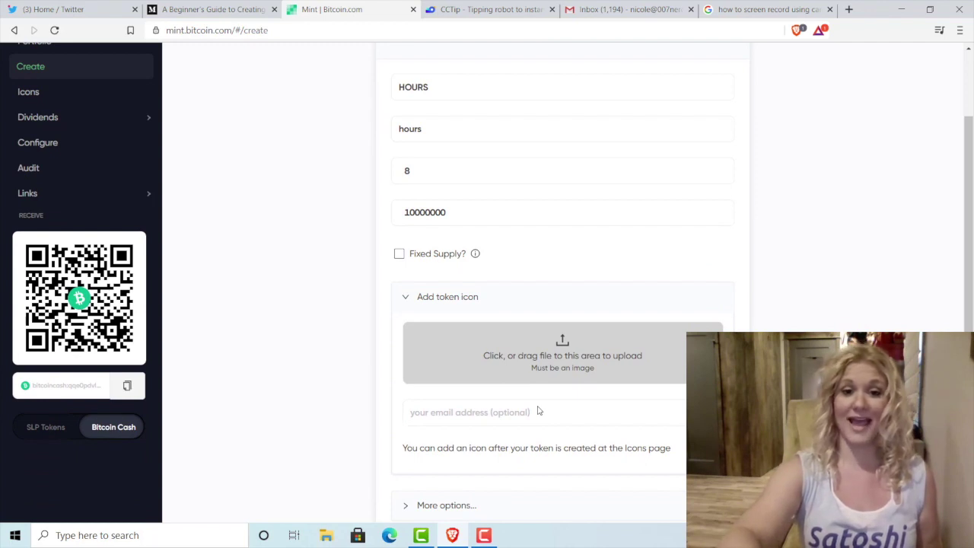
scroll(537, 407, "down", 1)
left_click(410, 412)
scroll(554, 422, "down", 1)
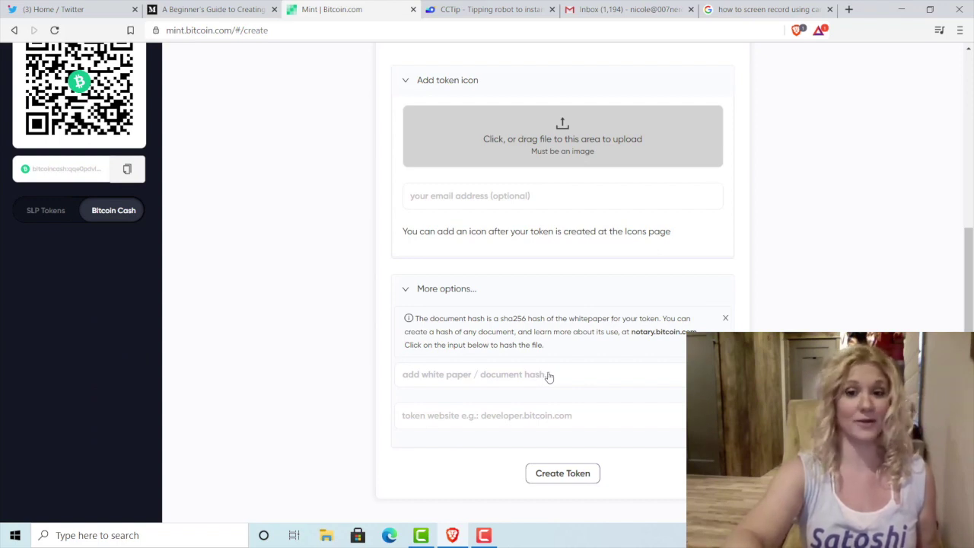
left_click(561, 473)
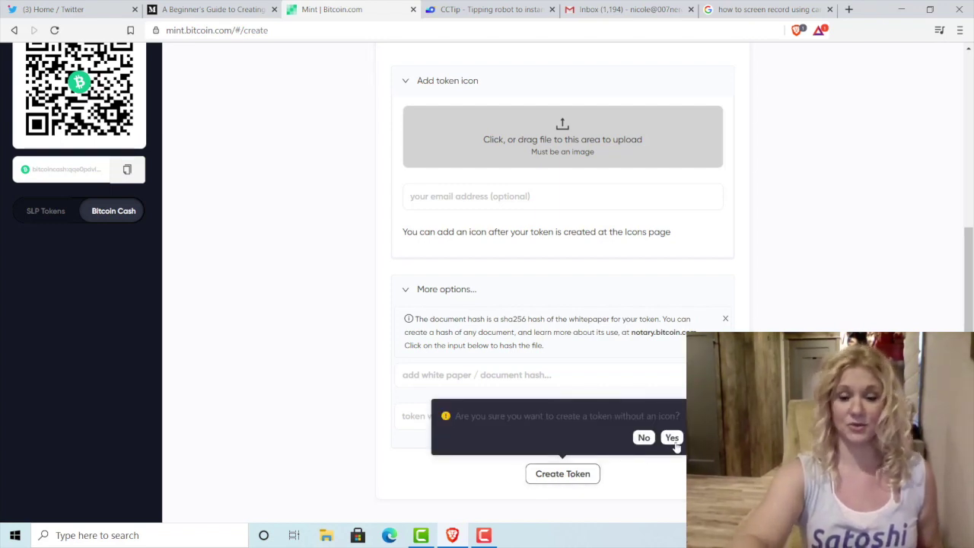
left_click(673, 440)
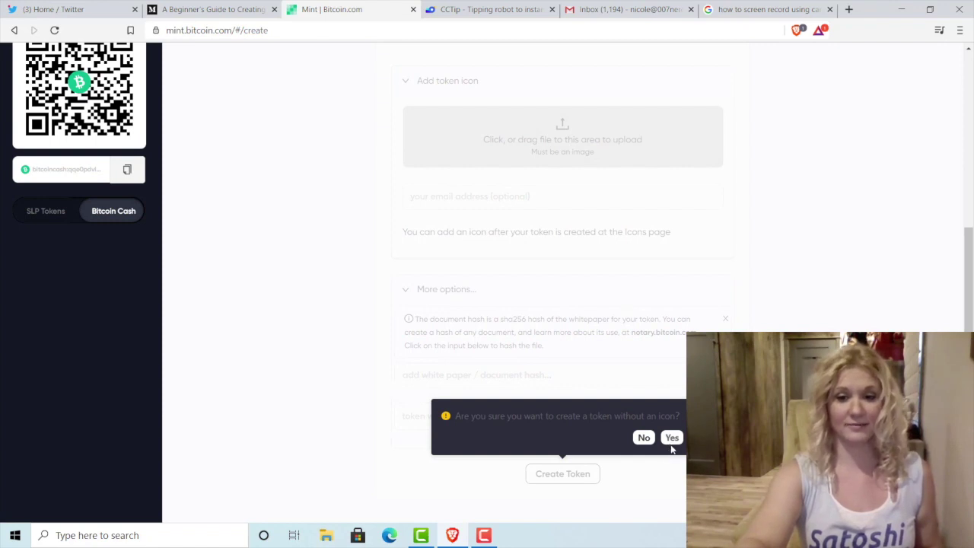
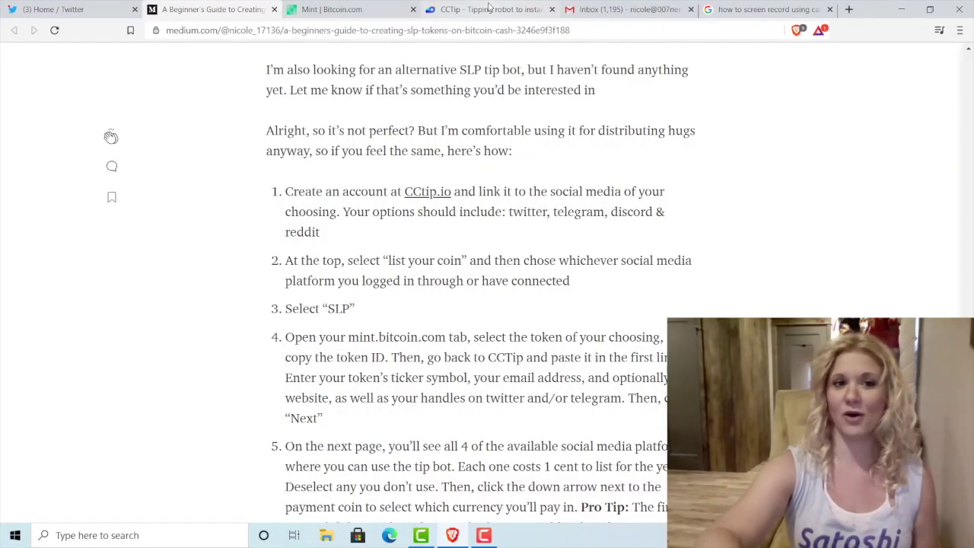
- Switch to the CCTip tab to show the cctip.io homepage
left_click(489, 8)
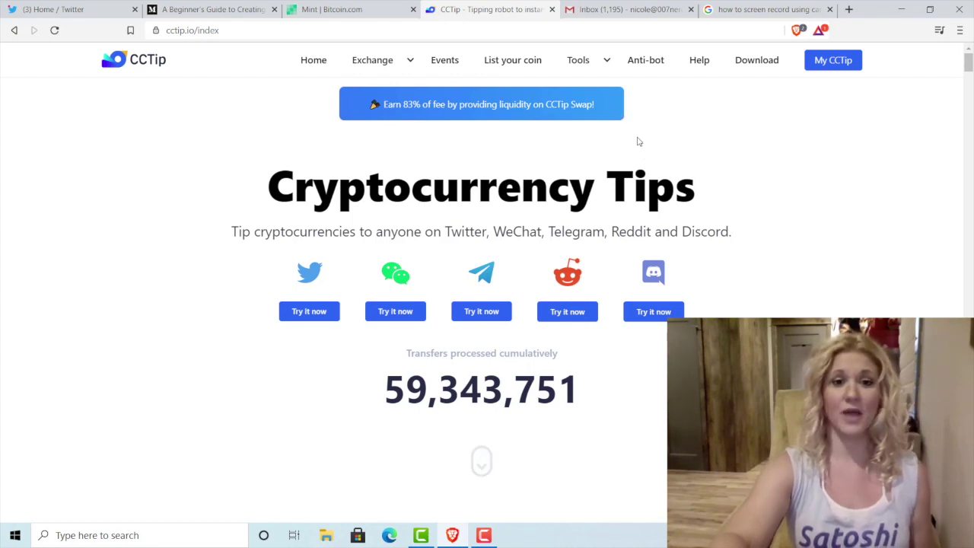
- Open CCTip's Twitter 'Try it now' dashboard and choose to log in with Twitter
left_click(309, 311)
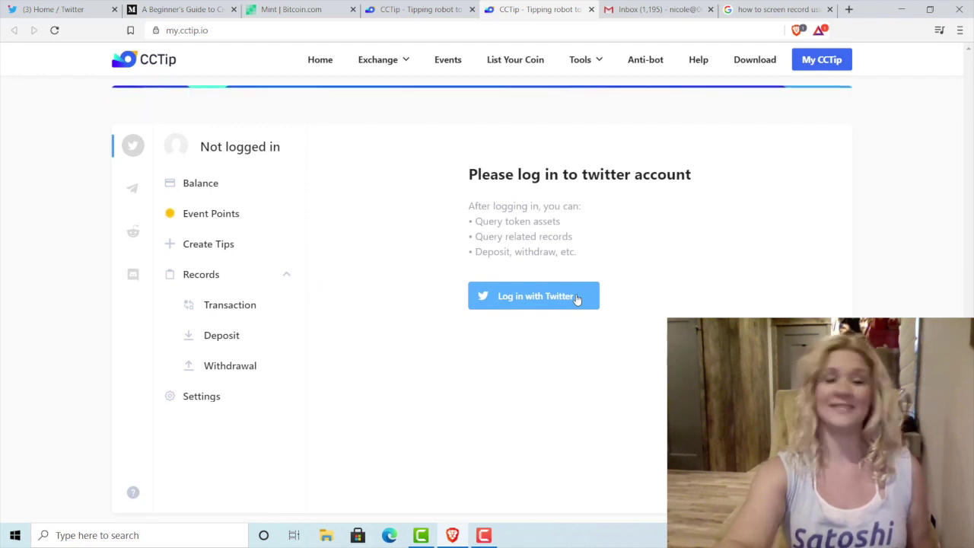
left_click(576, 298)
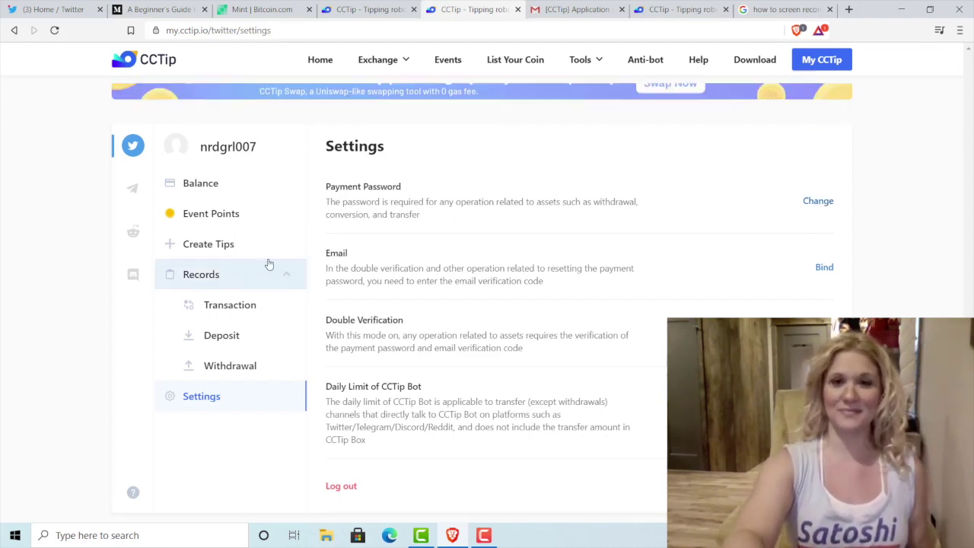
- Start a List Your Coin application for the Twitter account with SLP as the currency type
left_click(501, 68)
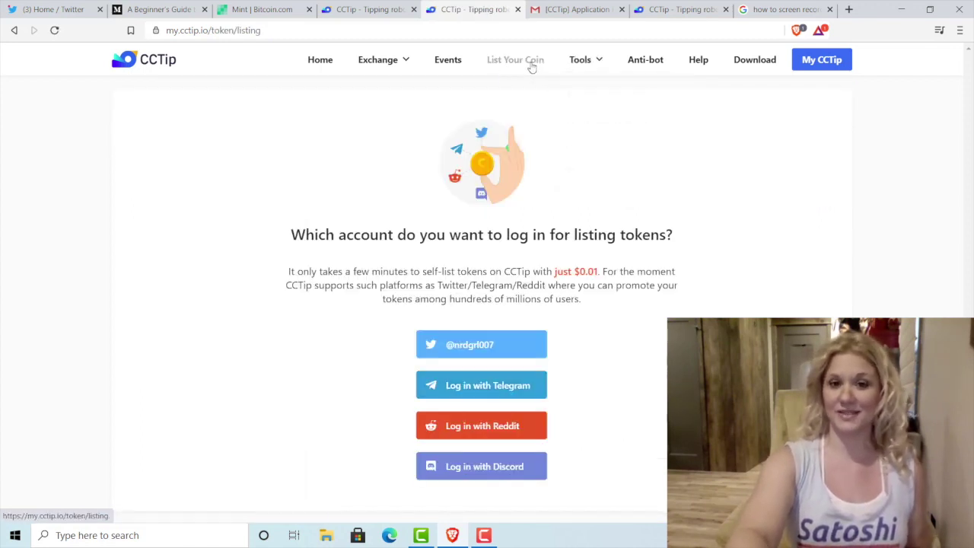
left_click(513, 346)
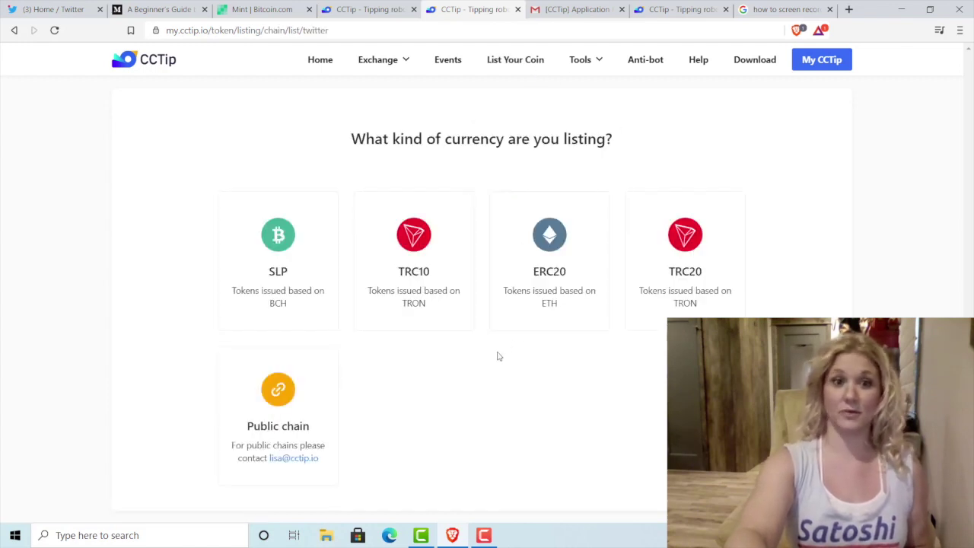
left_click(295, 304)
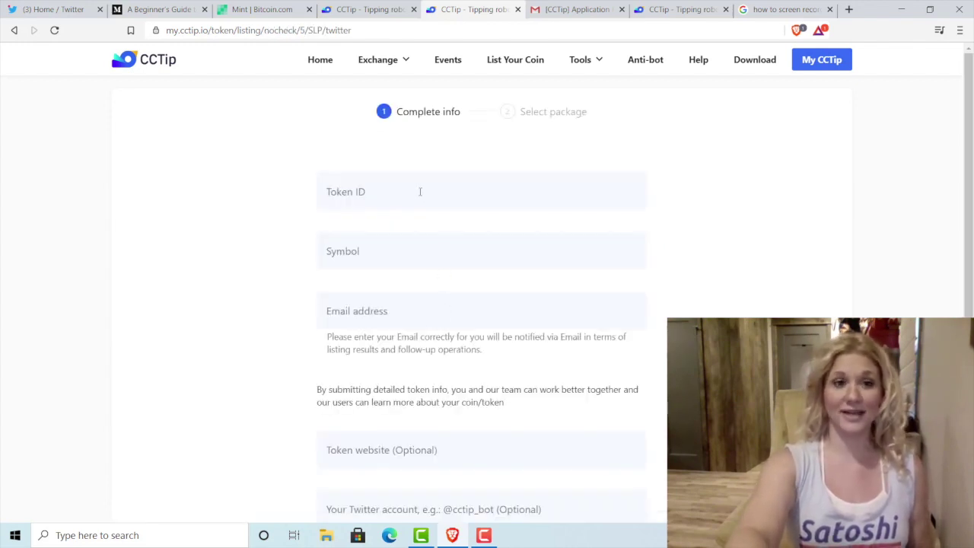
- Copy the HOURS token ID from Bitcoin.com Mint into the Token ID field
left_click(271, 11)
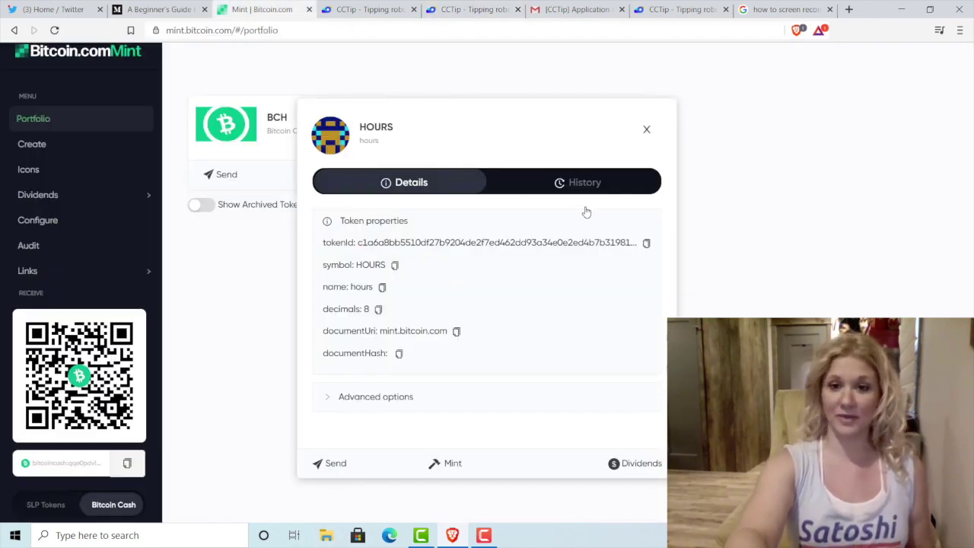
left_click(645, 244)
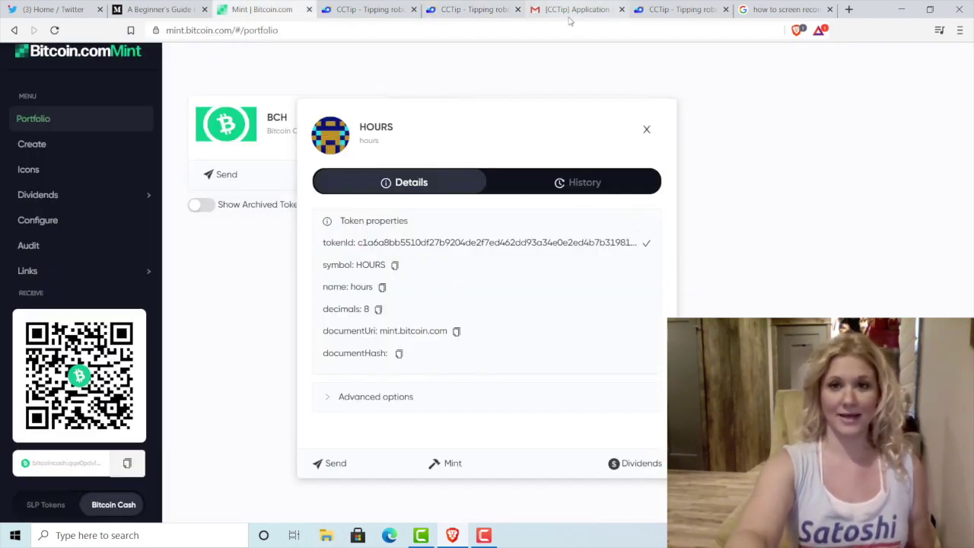
left_click(473, 9)
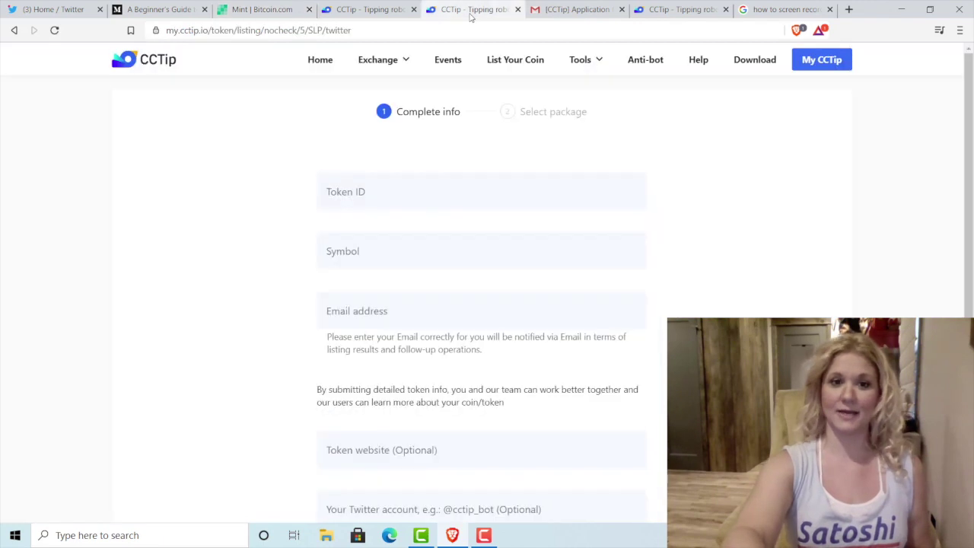
left_click(445, 198)
right_click(446, 200)
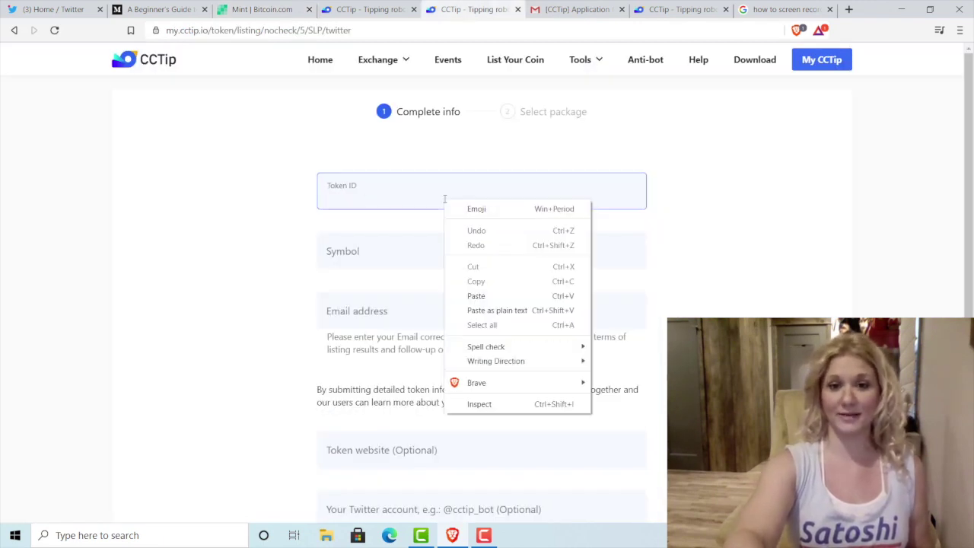
left_click(476, 295)
- Enter symbol HOURS and the contact e-mail, then continue to package selection
left_click(393, 251)
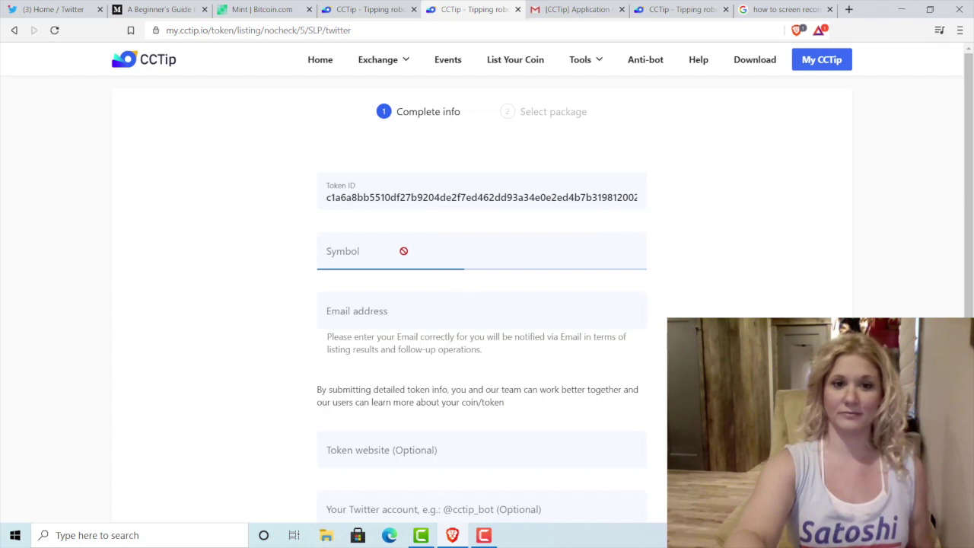
type("HOURS")
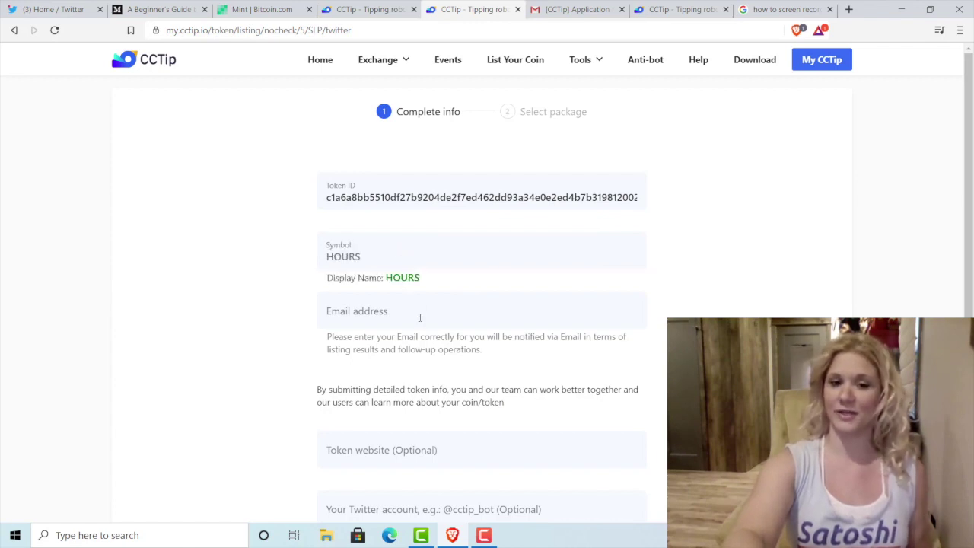
left_click(419, 317)
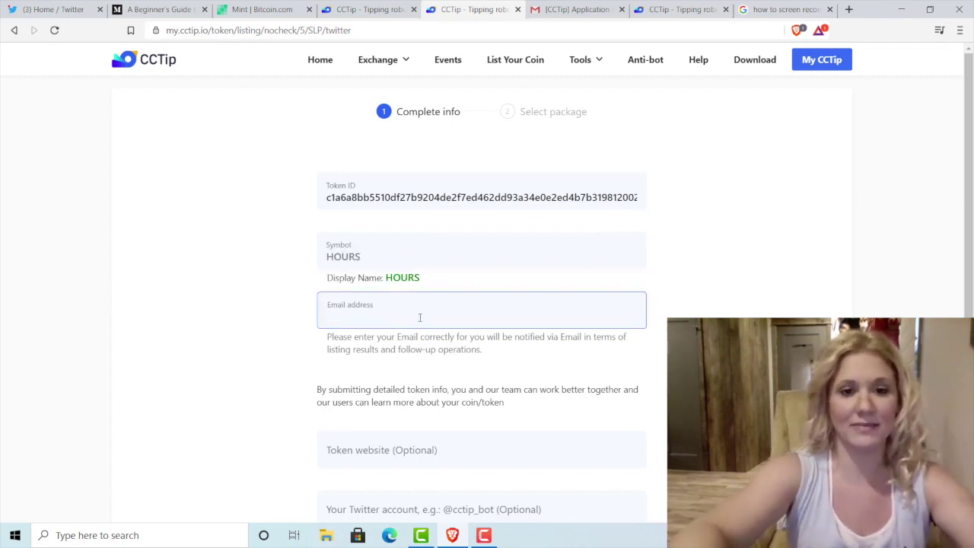
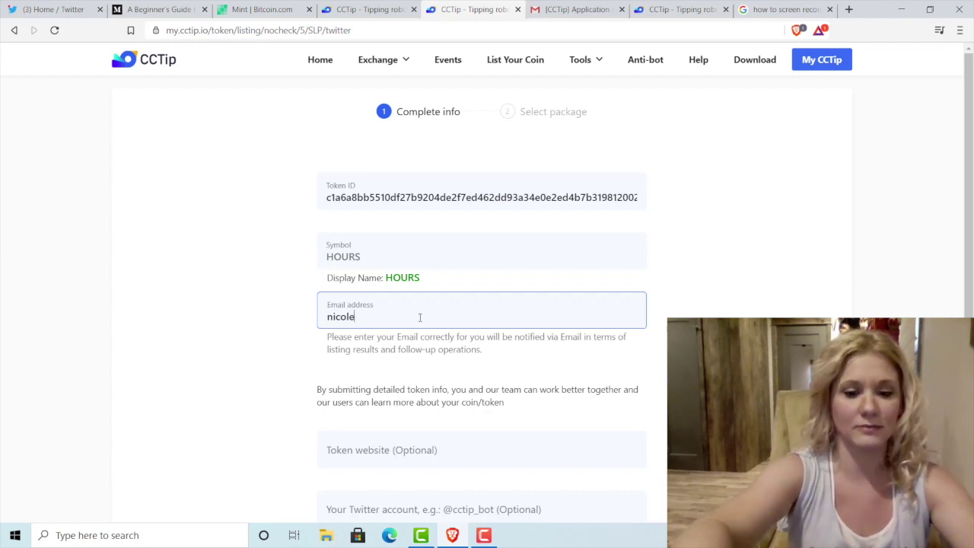
scroll(441, 457, "down", 3)
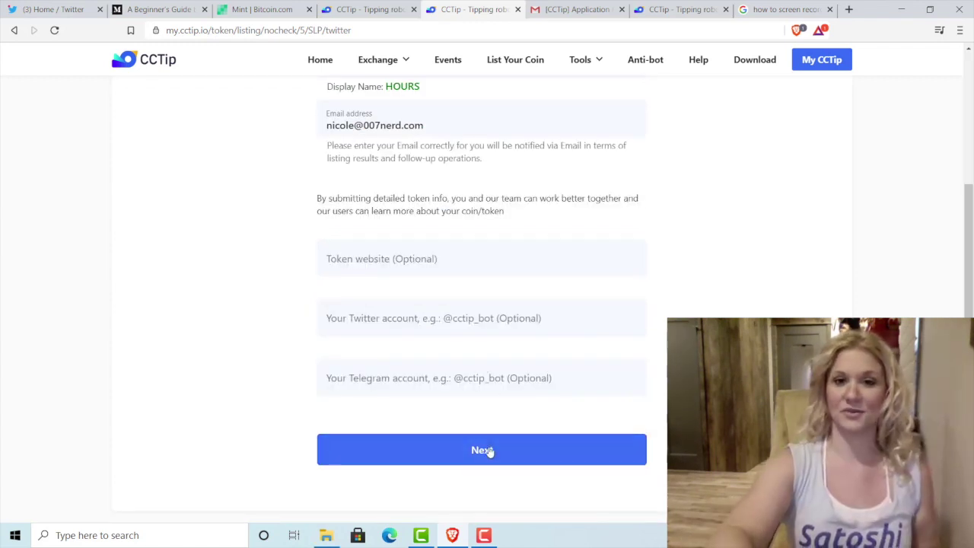
left_click(503, 265)
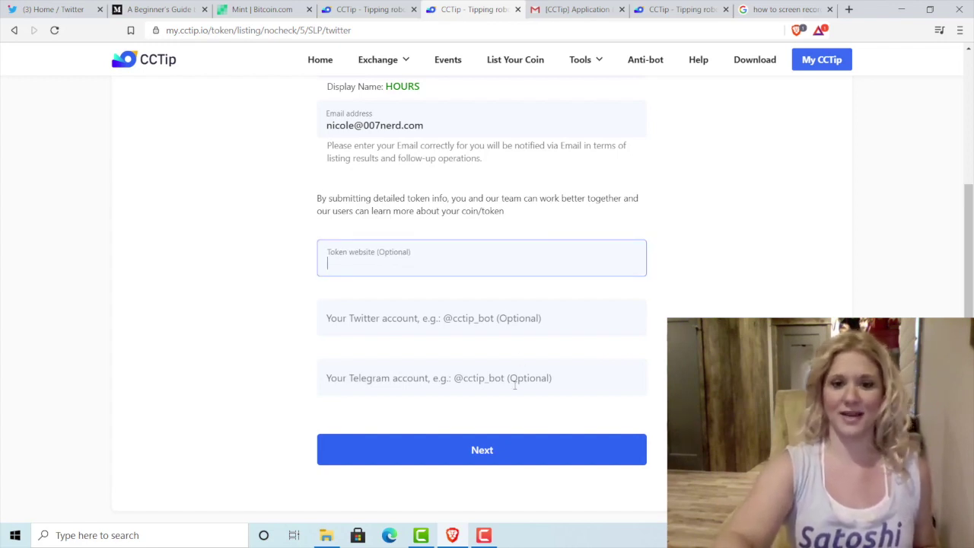
left_click(507, 455)
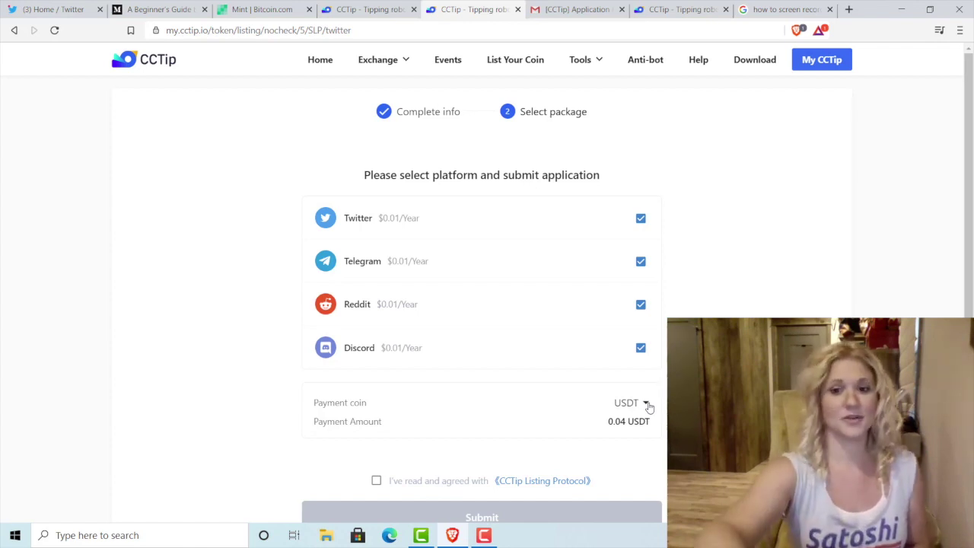
- Choose BCH as the payment coin and agree to the CCTip Listing Protocol
left_click(645, 404)
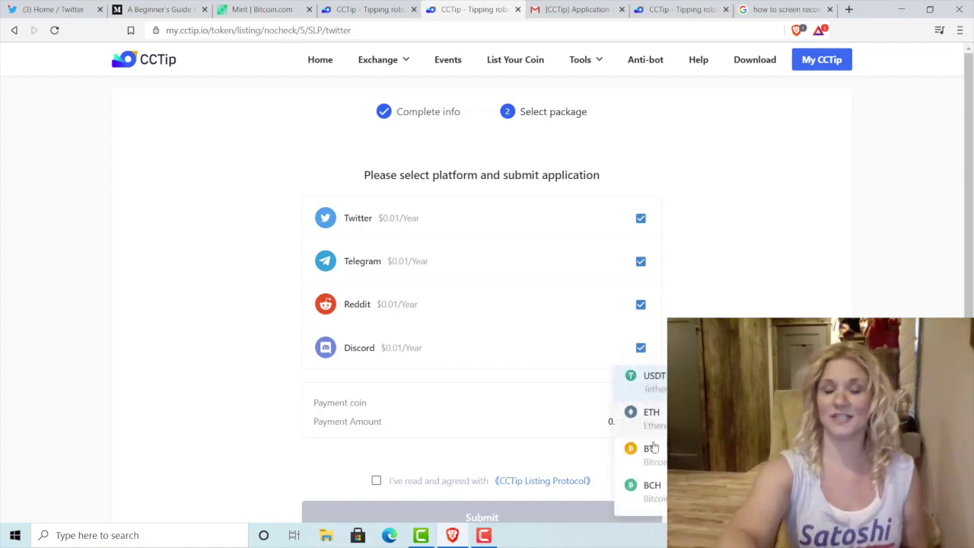
left_click(652, 487)
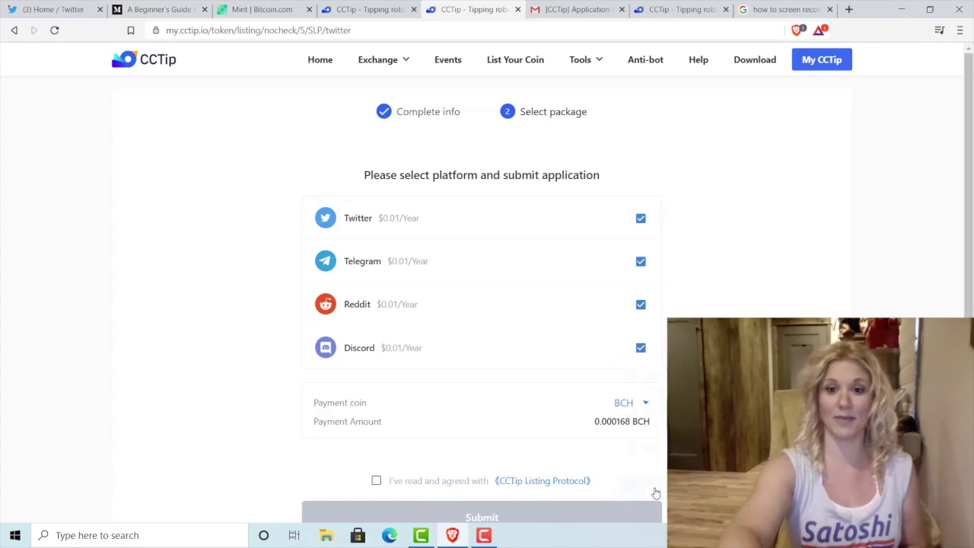
scroll(400, 418, "down", 1)
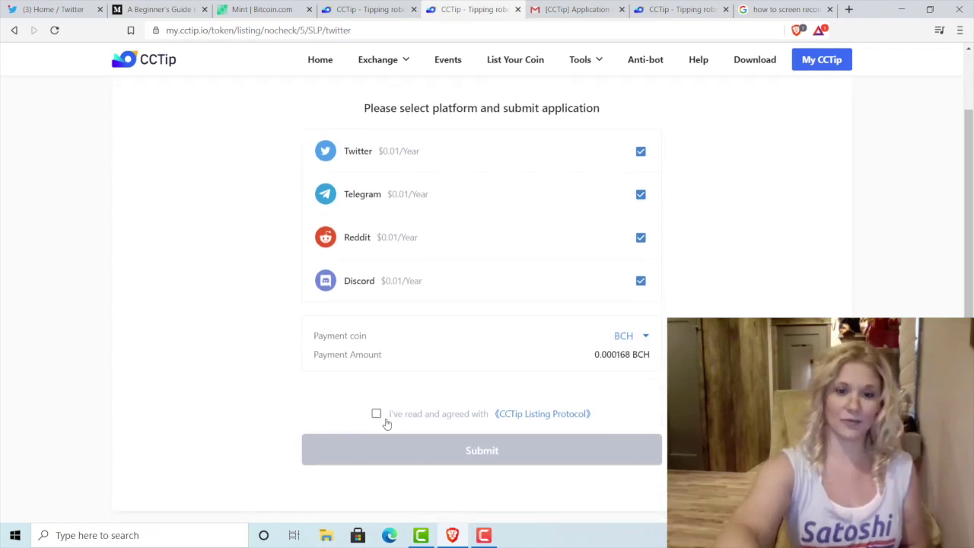
left_click(376, 413)
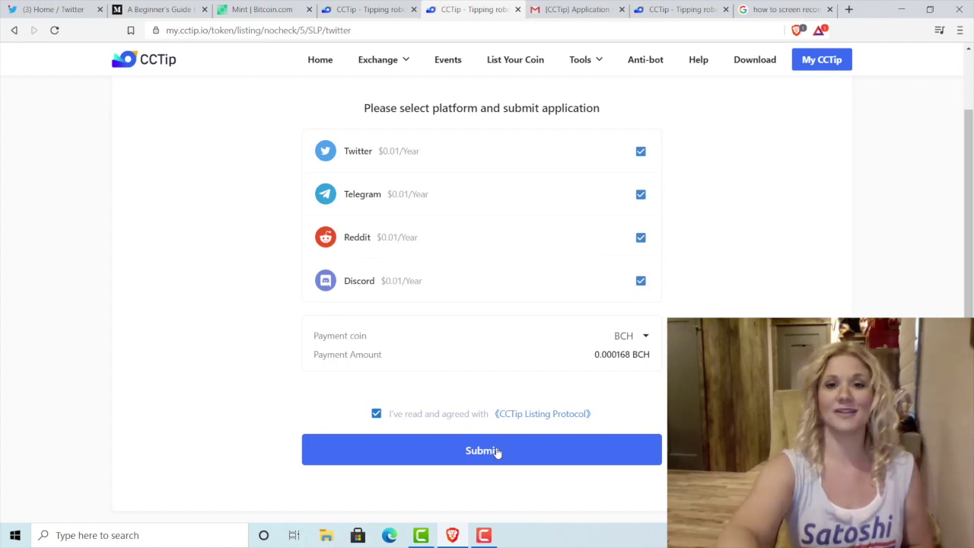
- Submit the HOURS listing application with the captcha code and switch to the Gmail tab
left_click(496, 452)
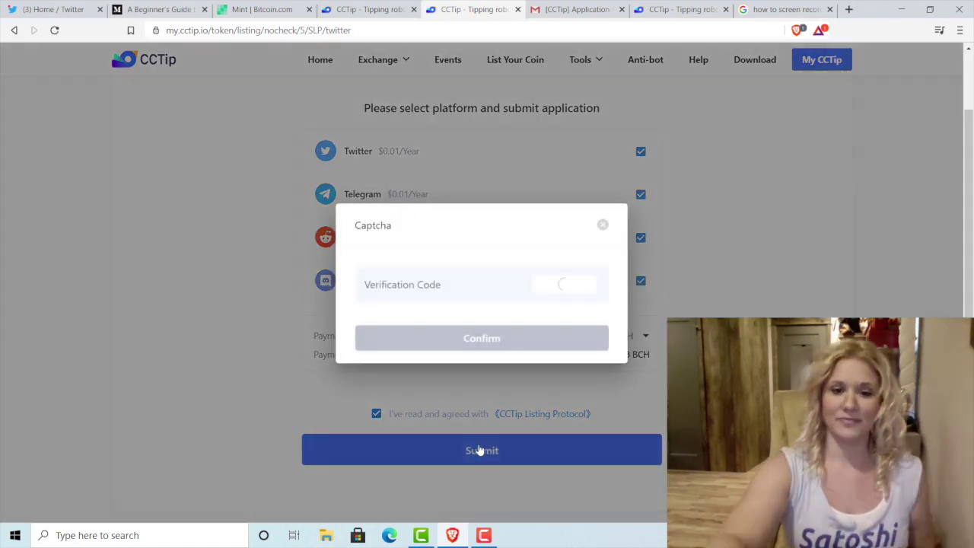
left_click(457, 289)
type("j8w8r6")
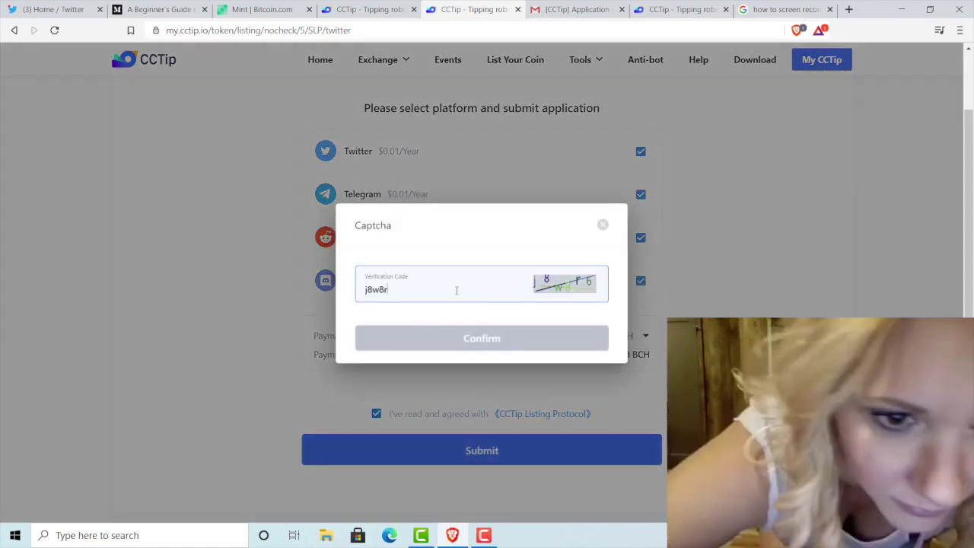
left_click(482, 337)
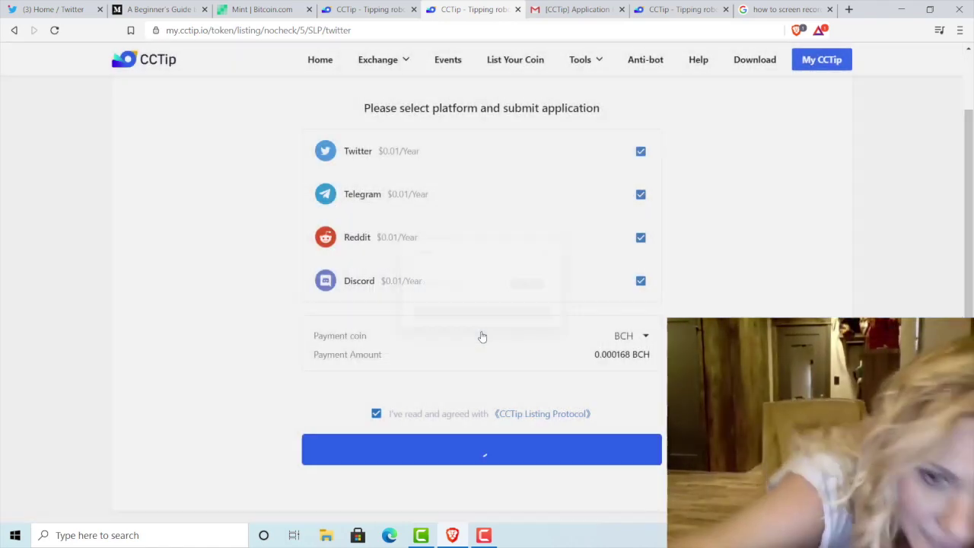
left_click_drag(482, 334, 347, 332)
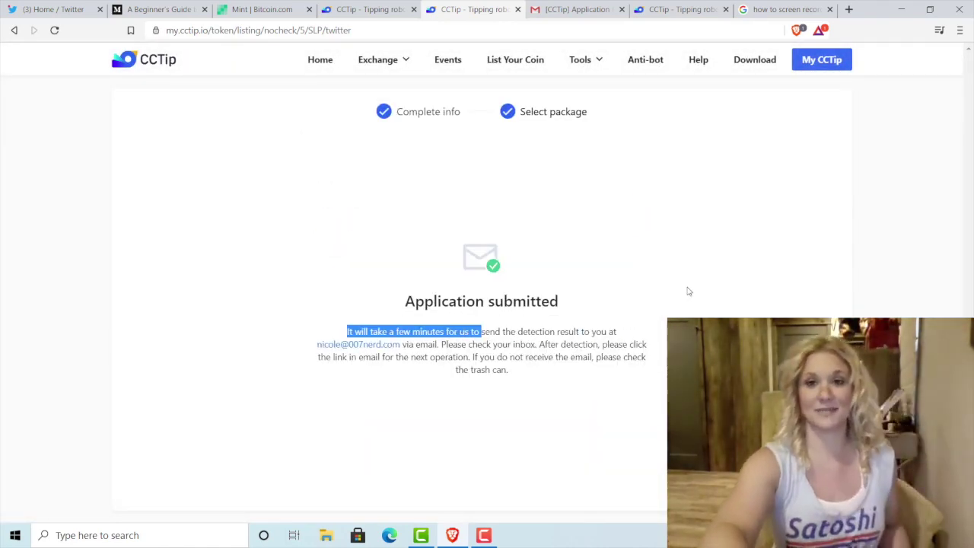
left_click(592, 9)
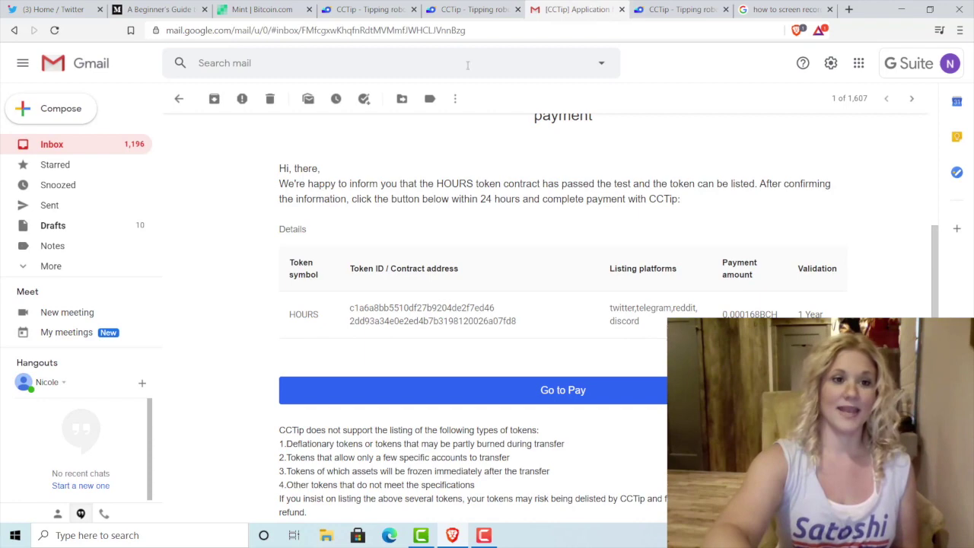
- Refresh the inbox, open the '[CCTip] Application for listing HOURS' email and follow 'Go to Pay'
left_click(122, 148)
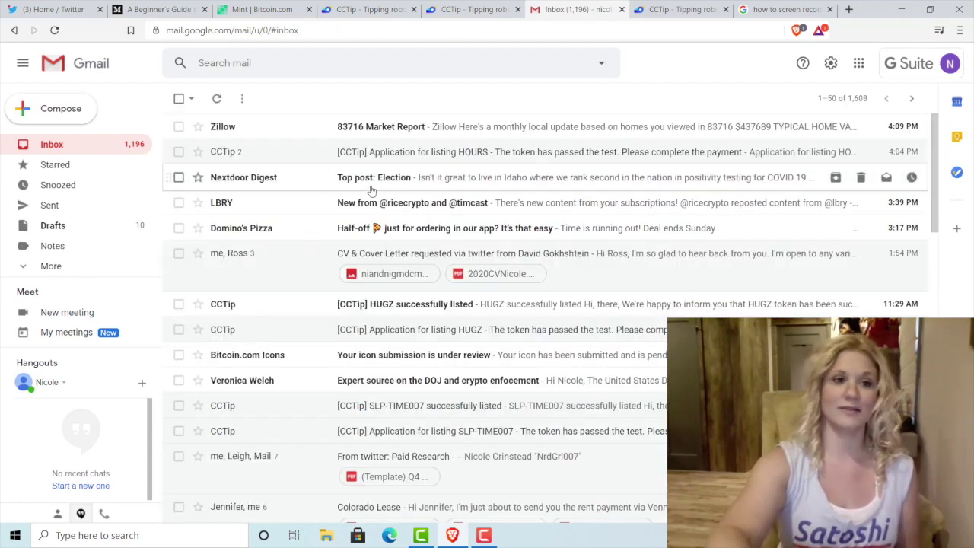
left_click(54, 30)
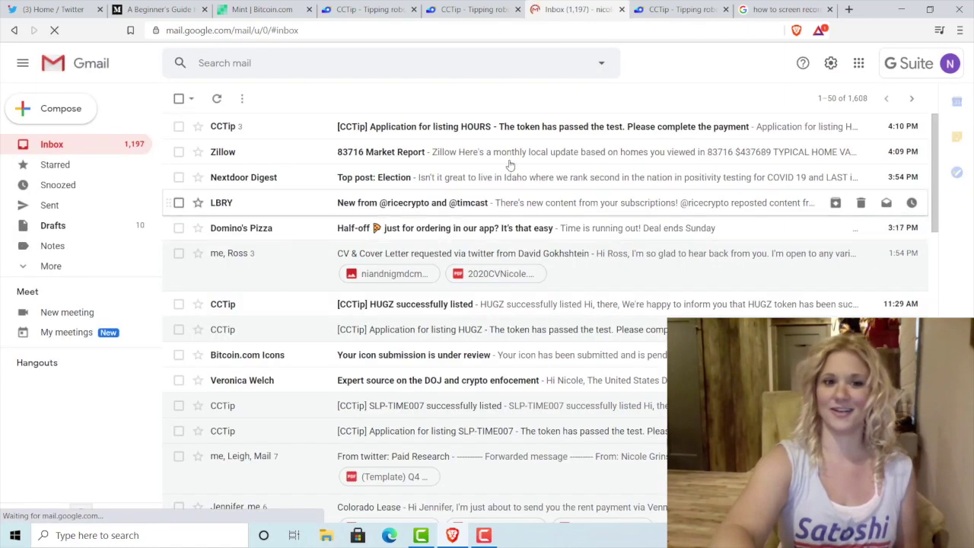
left_click(530, 129)
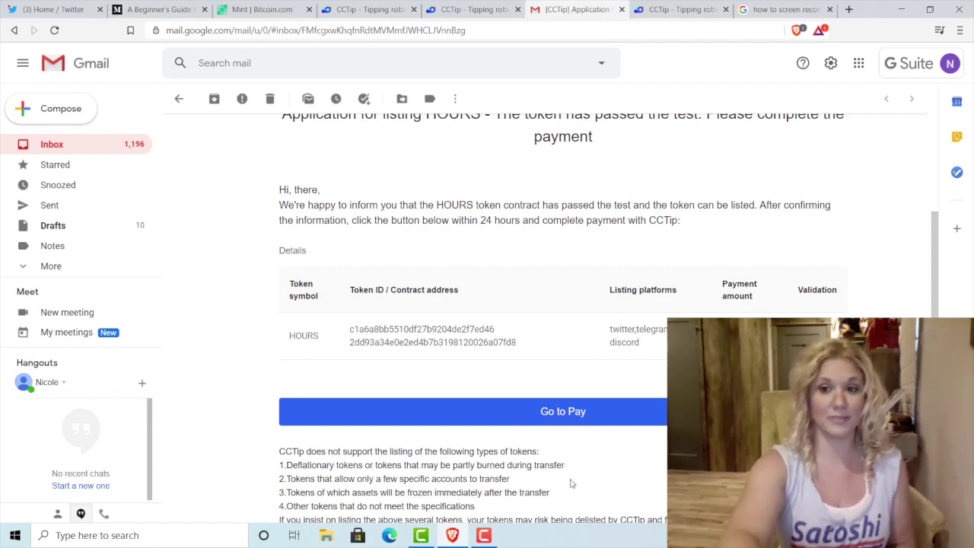
left_click(550, 417)
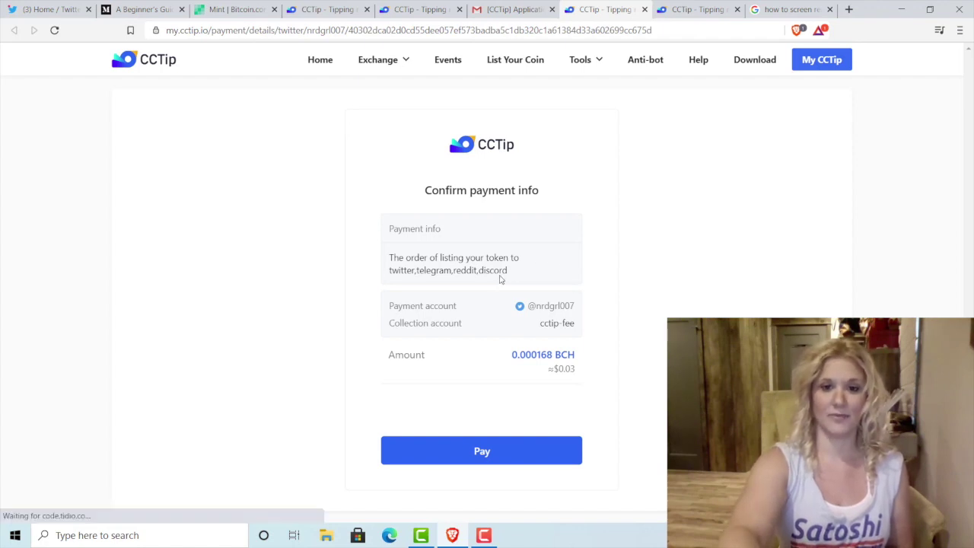
- Pay the 0.000168 BCH fee using the payment password, then redirect to the Balance dashboard
left_click(525, 448)
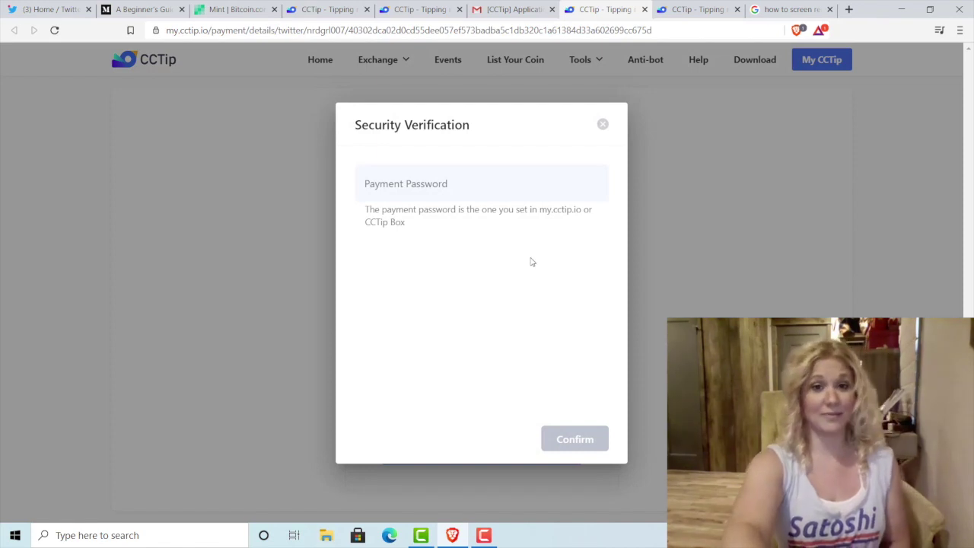
left_click(473, 191)
key("ctrl+v")
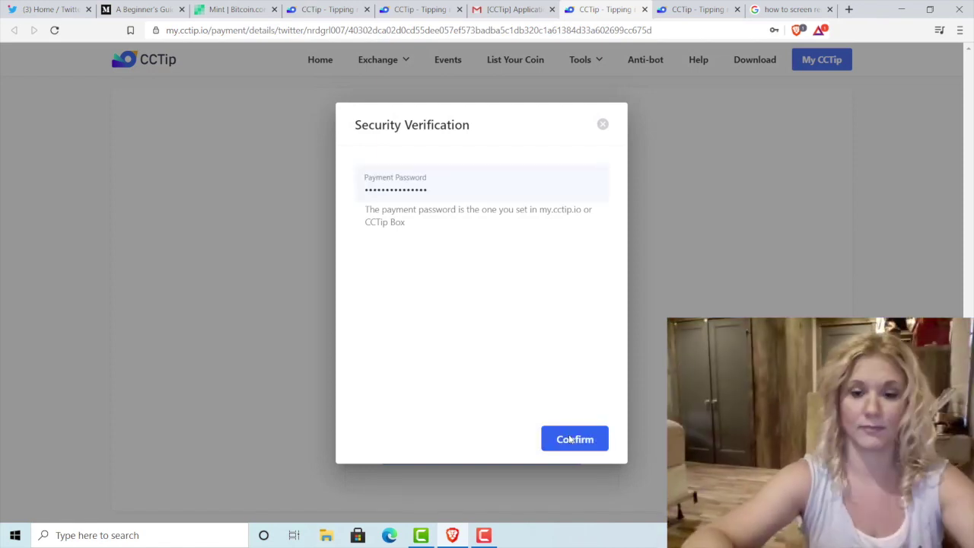
left_click(570, 439)
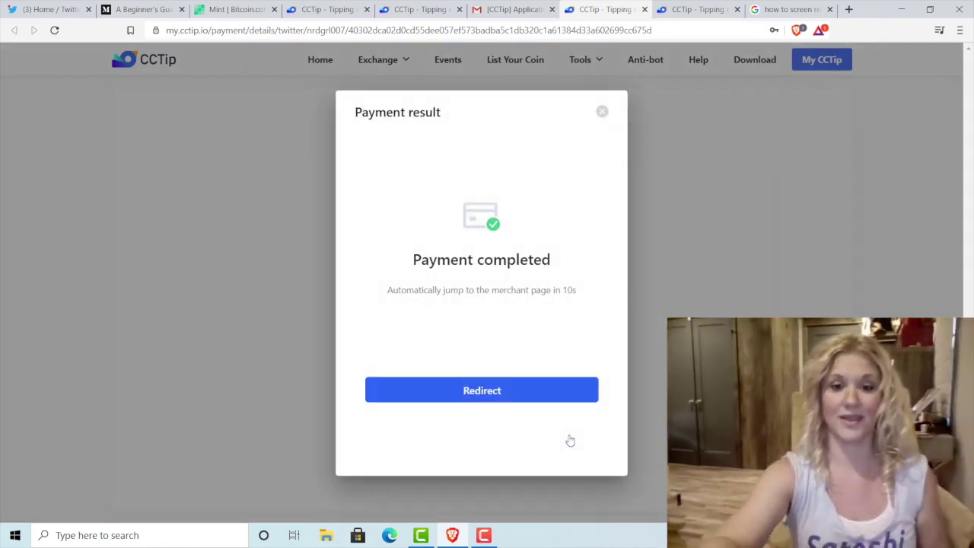
left_click(537, 391)
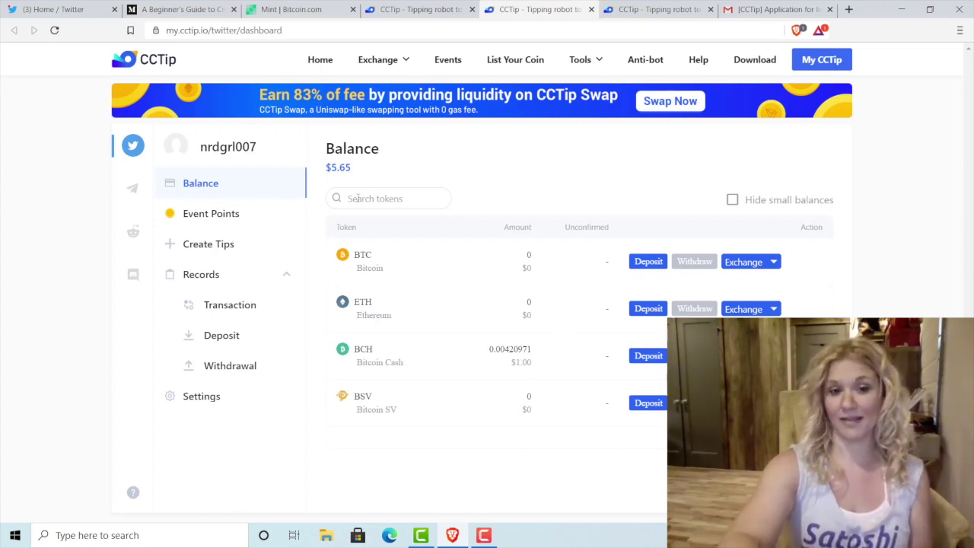
- Search the balance list for Hours, copy its deposit address, and switch to Bitcoin.com Mint
left_click(380, 199)
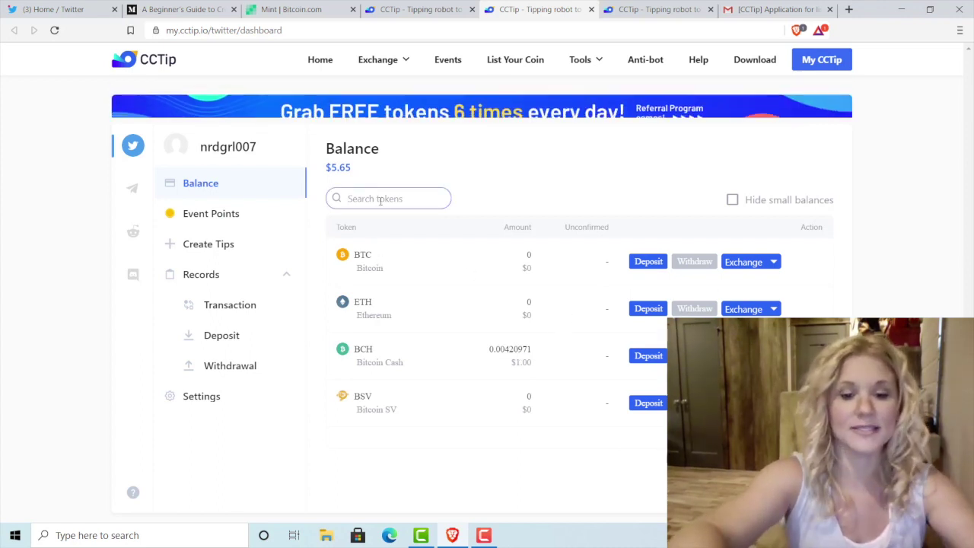
type("Hours")
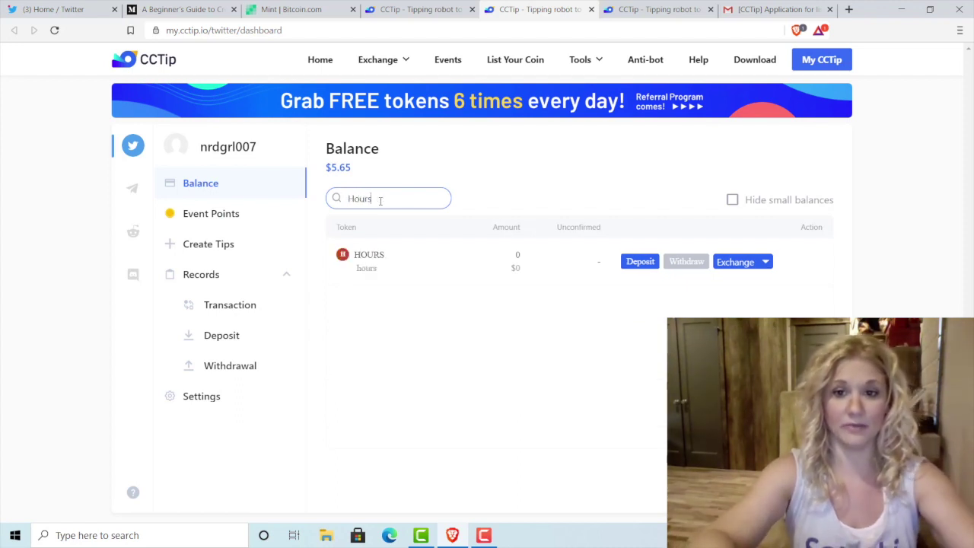
left_click(640, 262)
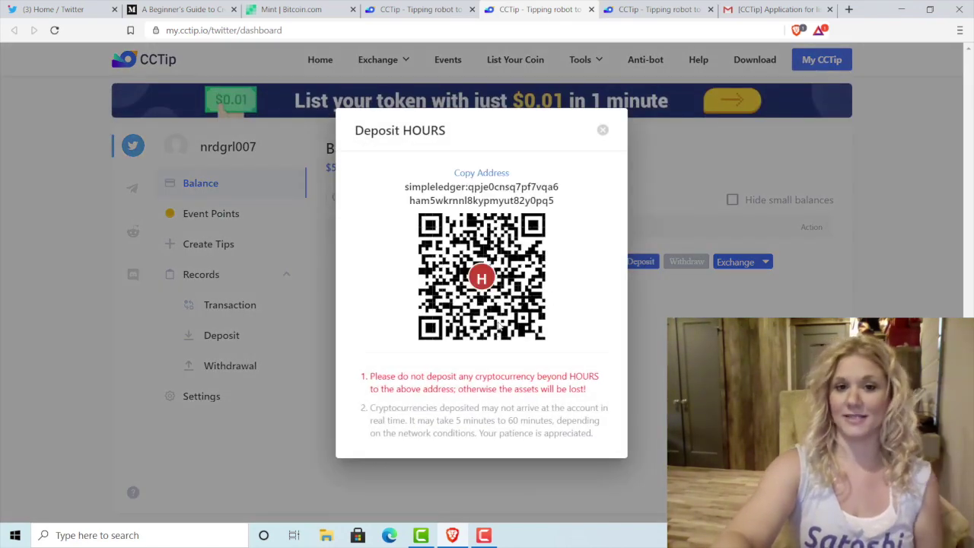
left_click(481, 174)
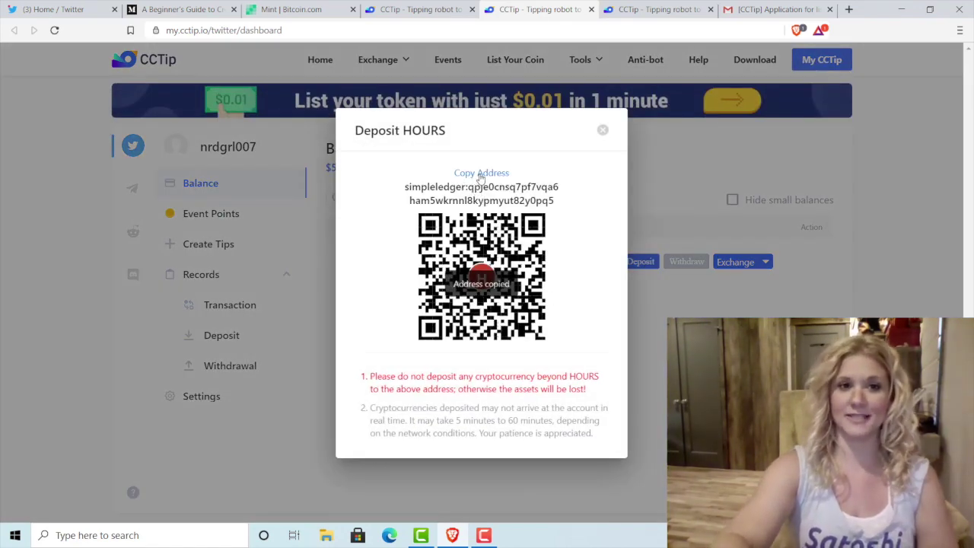
left_click(268, 11)
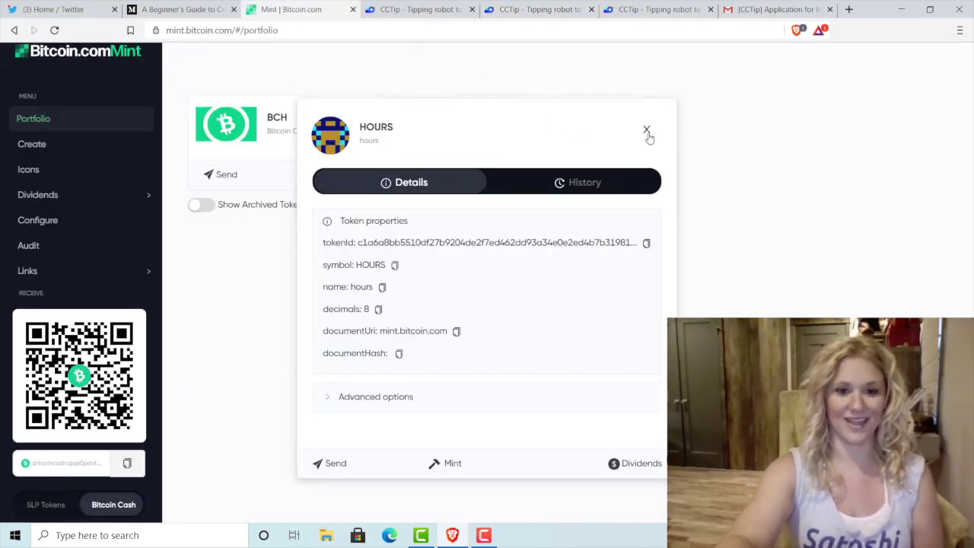
- Send the maximum 10,000,000 HOURS to the pasted CCTip deposit address
left_click(329, 465)
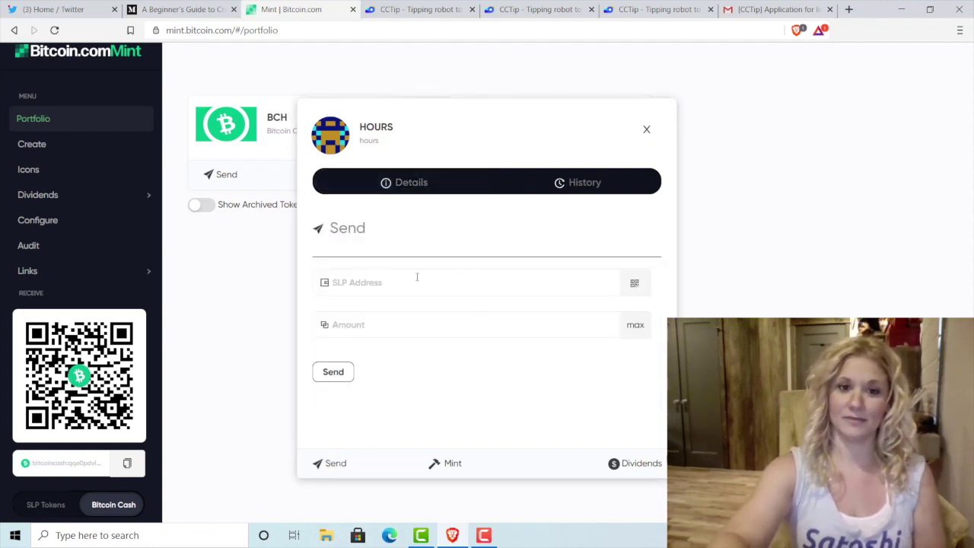
right_click(392, 285)
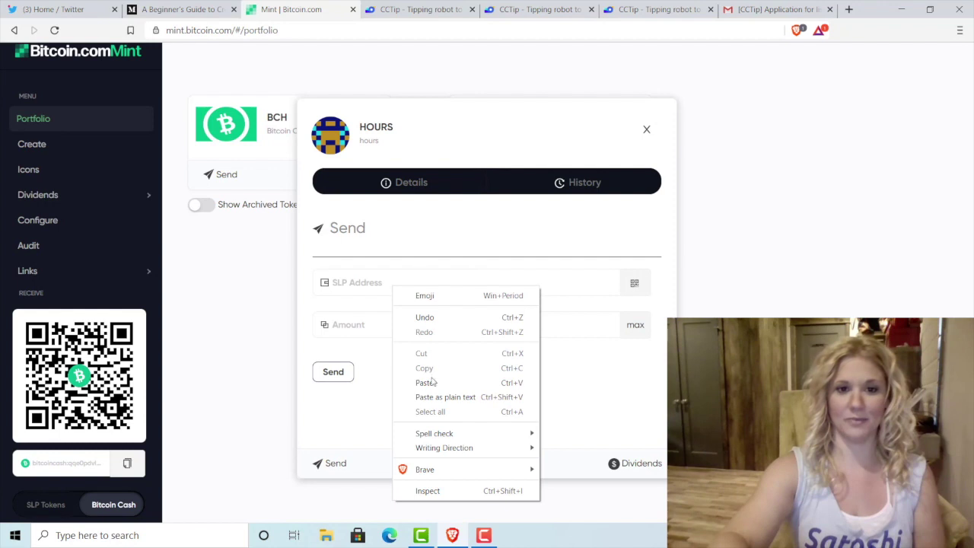
left_click(431, 380)
left_click(395, 324)
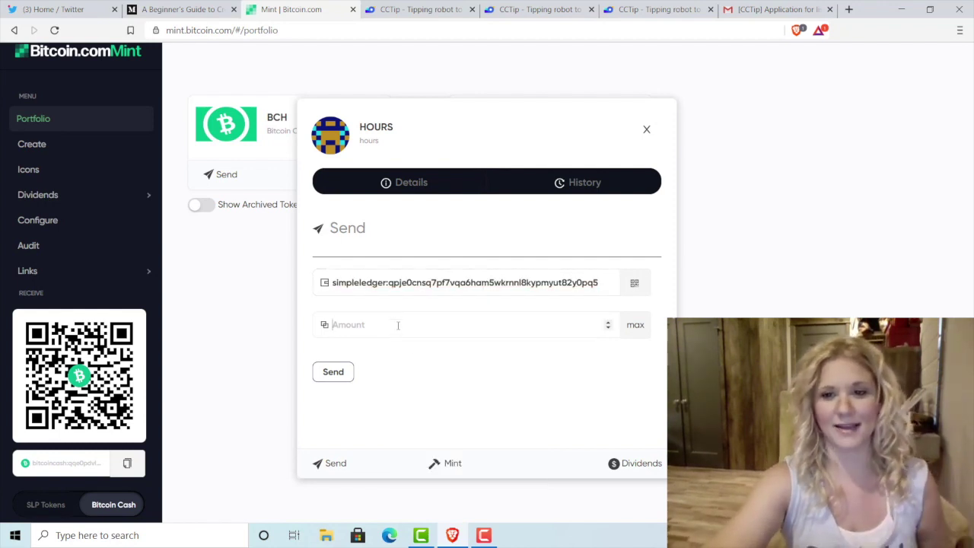
left_click(633, 324)
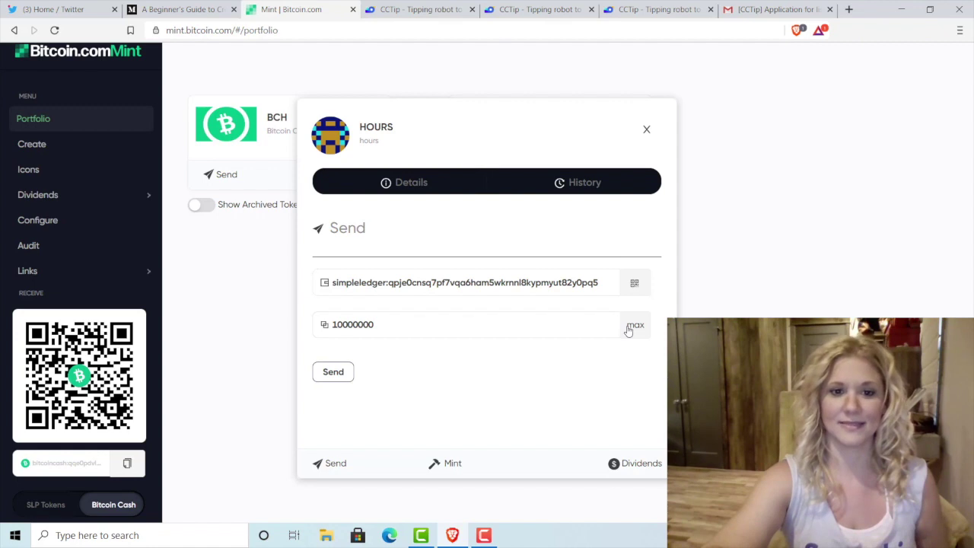
left_click(342, 379)
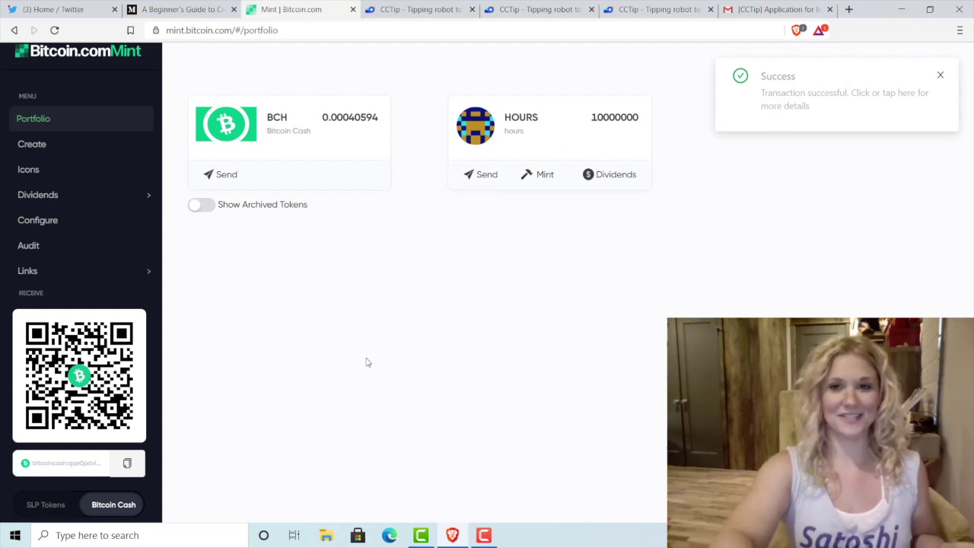
- Reload the CCTip balance and search 'hours' to see the unconfirmed deposit
left_click(537, 9)
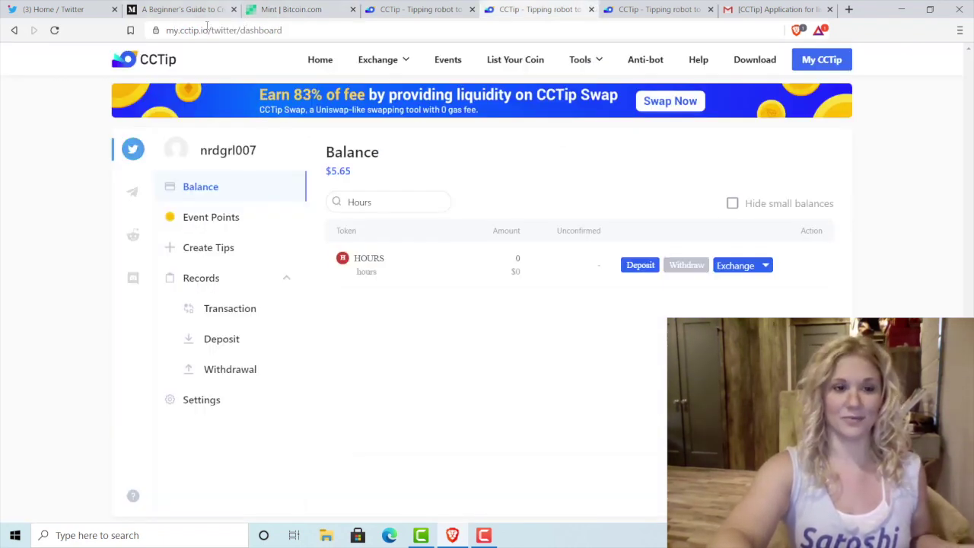
left_click(54, 31)
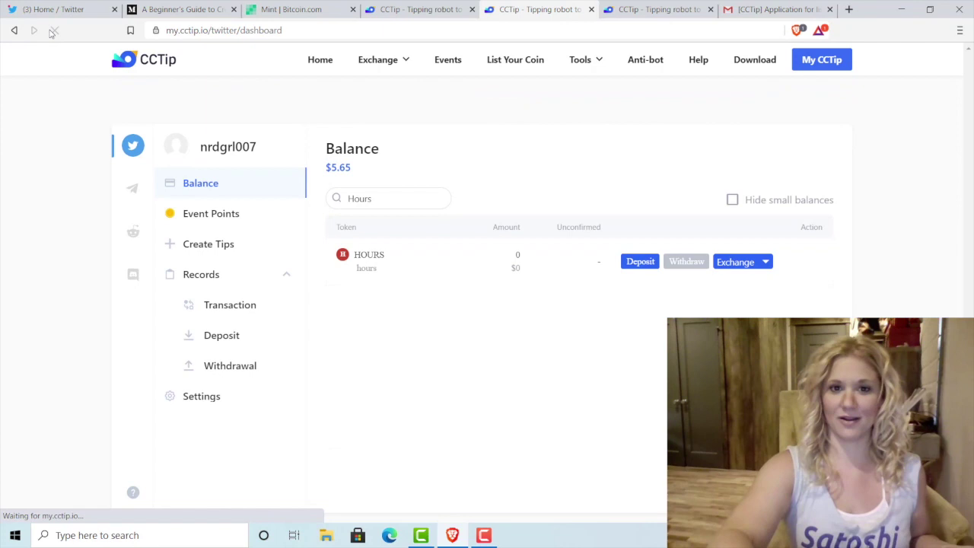
left_click(380, 199)
type("hours")
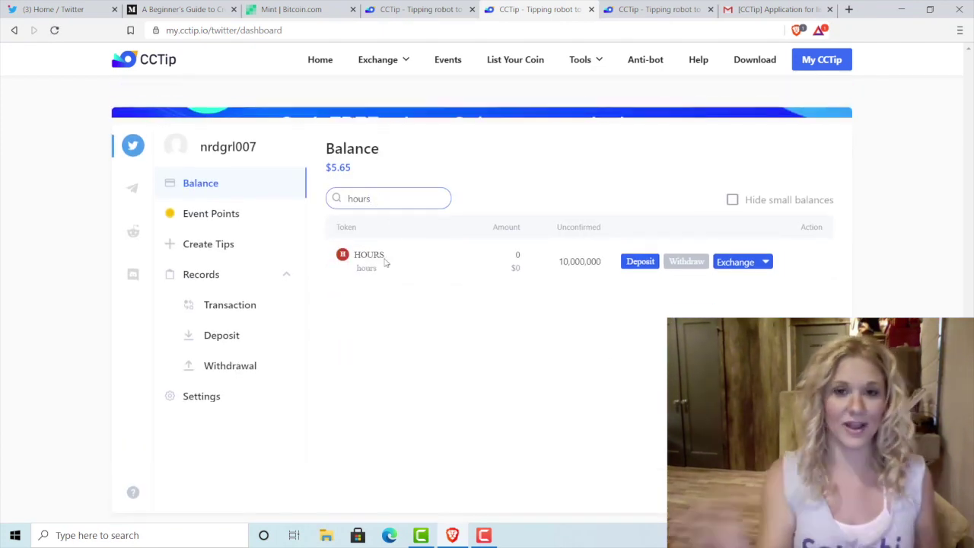